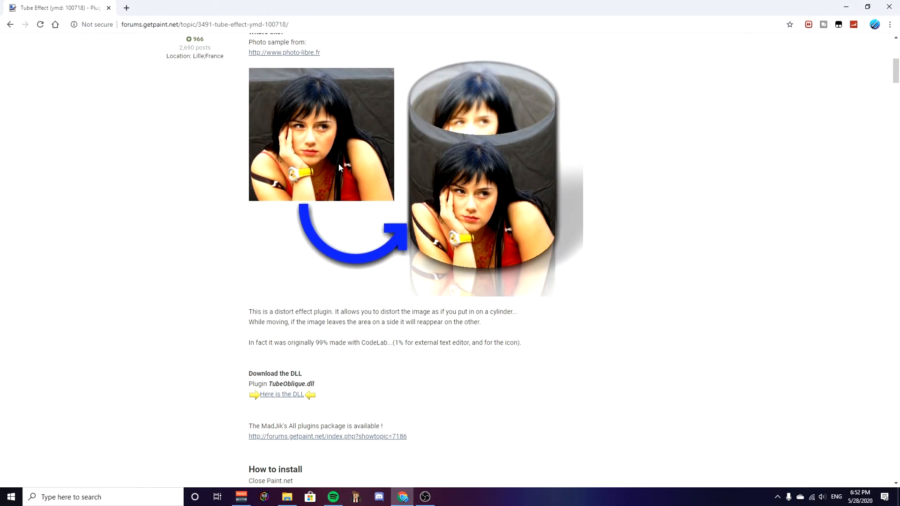
Examine the Tube Effect plugin forum page, including its sample image, download link and installation instructions
scroll(431, 195, up, 4)
scroll(431, 195, down, 5)
scroll(191, 61, up, 8)
scroll(354, 263, down, 8)
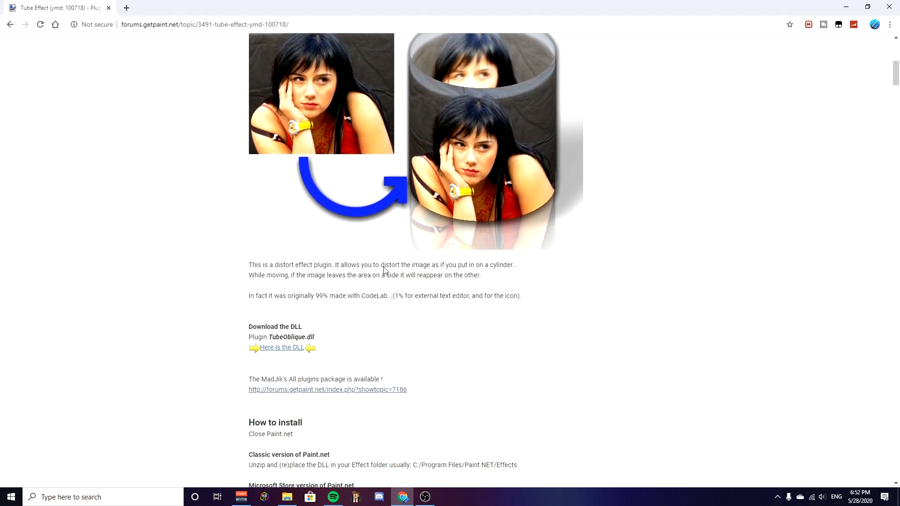
scroll(357, 281, down, 12)
scroll(375, 268, up, 8)
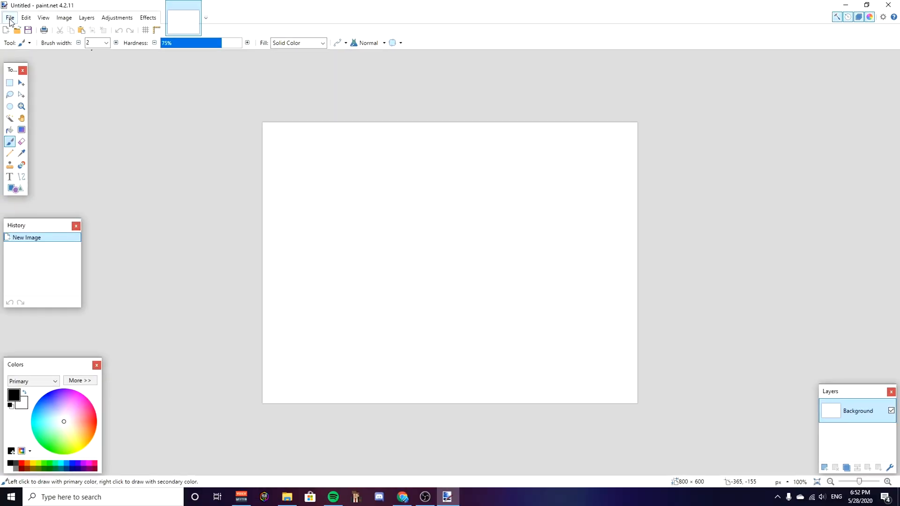
Switch to paint.net and create a new blank image of 1920 × 1080 pixels
click(9, 18)
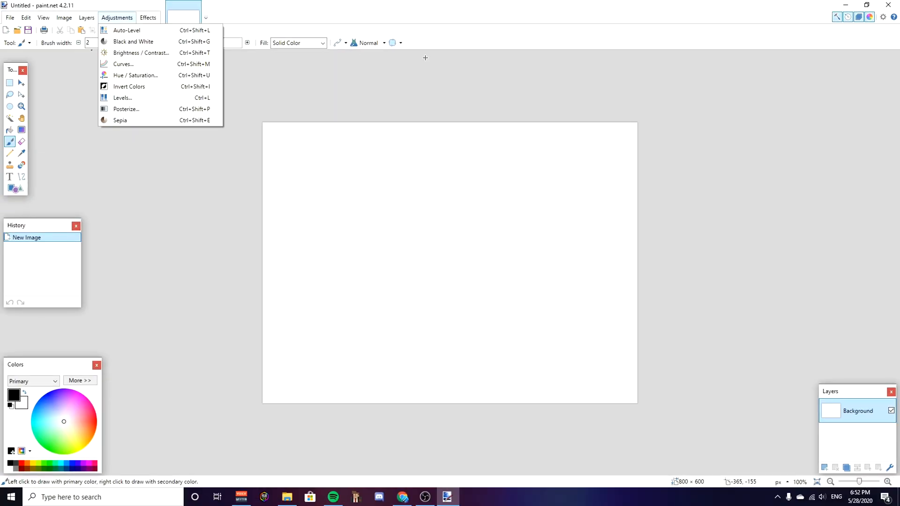
mouse_move(24, 15)
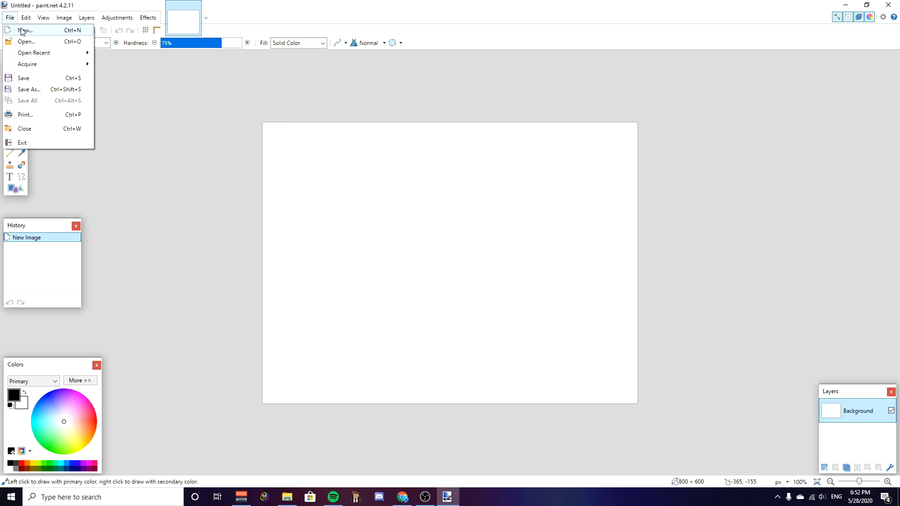
click(24, 30)
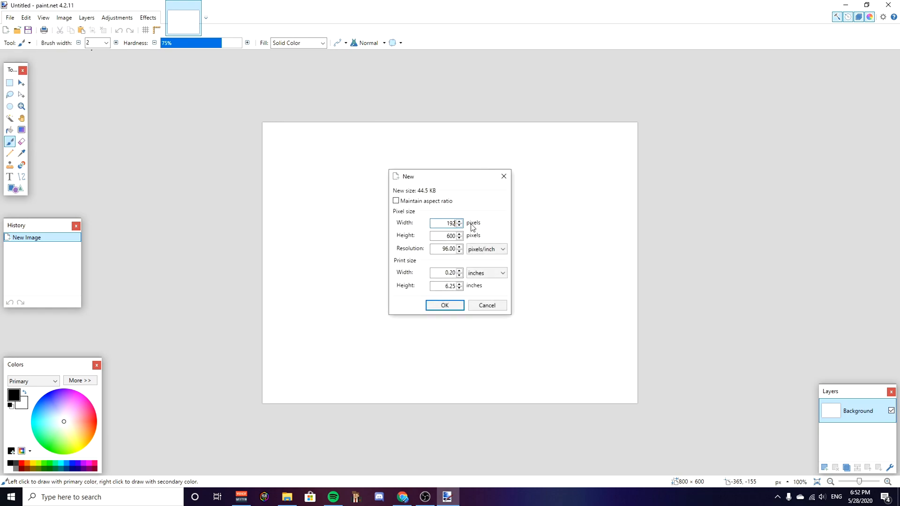
key(Tab)
click(455, 305)
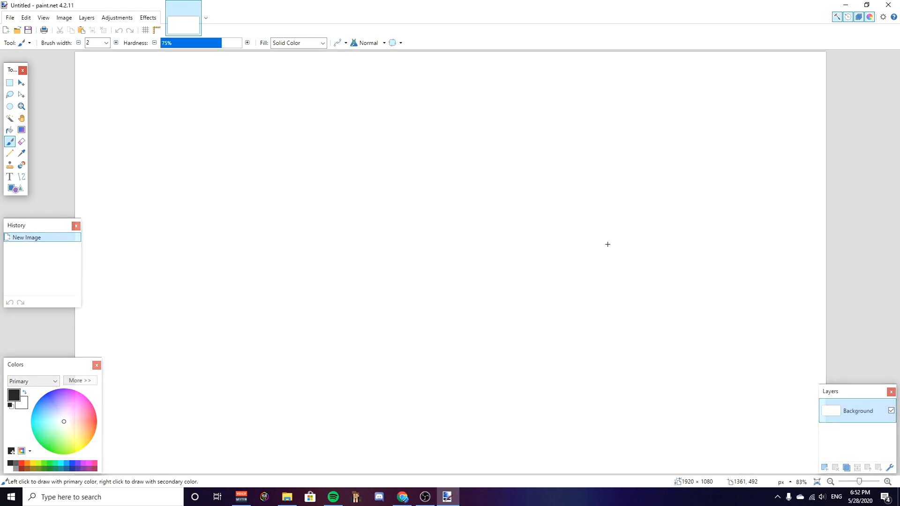
Choose the Text tool with the FFF Forward font at size 288
ctrl+scroll(608, 245, up, 2)
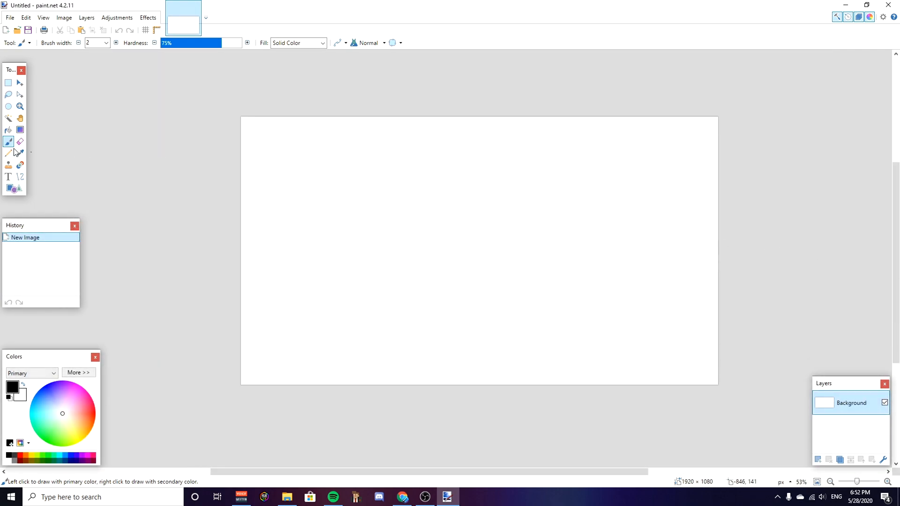
click(8, 177)
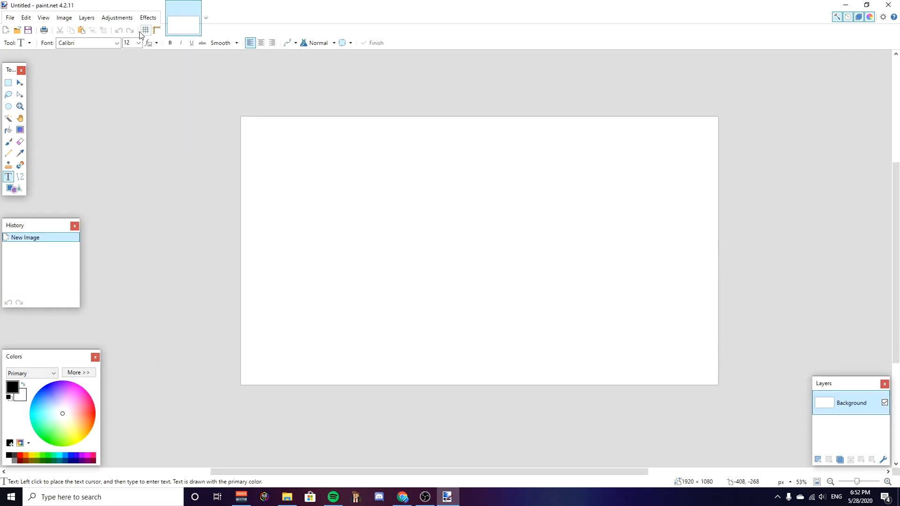
click(116, 43)
click(136, 279)
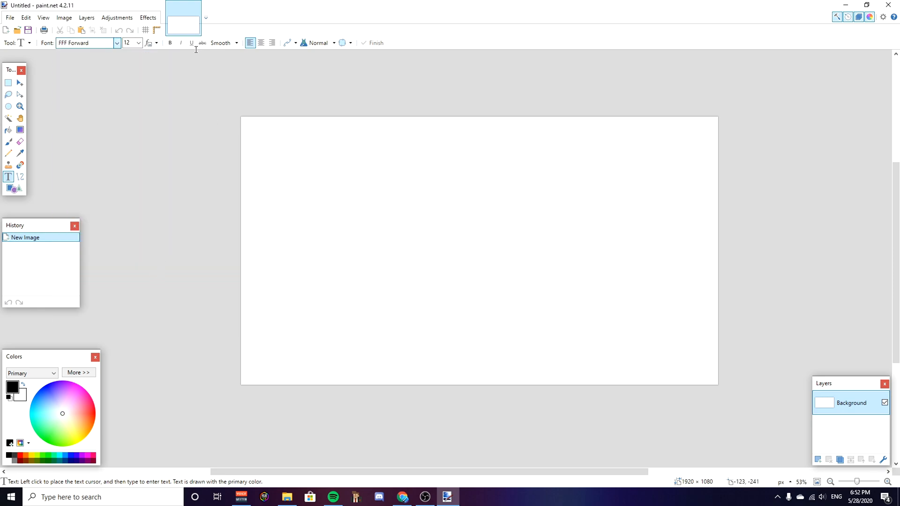
click(139, 43)
click(127, 207)
Write the text "Mile" across the middle of the canvas
click(342, 263)
text(ml)
key(BackSpace)
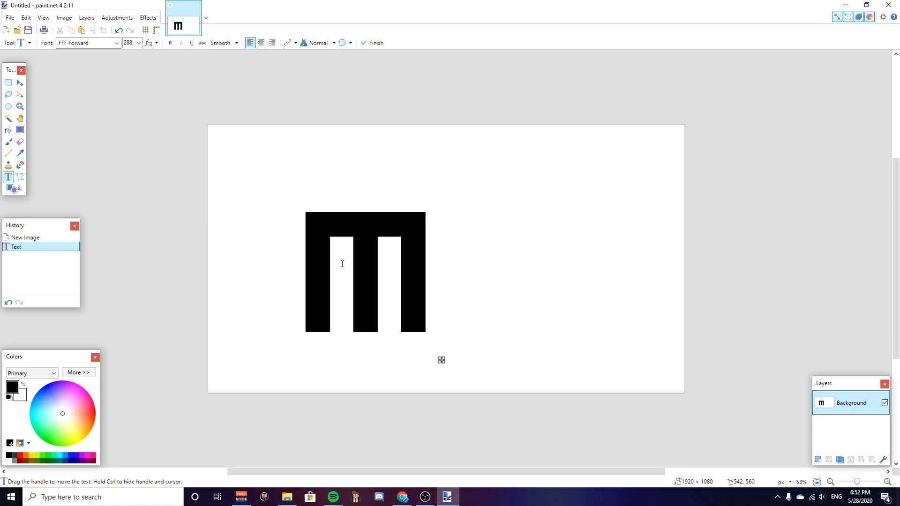
text(ile)
Select the whole layer and move its pixels up about 50 pixels
click(20, 82)
key(ctrl+a)
drag(436, 269, 436, 256)
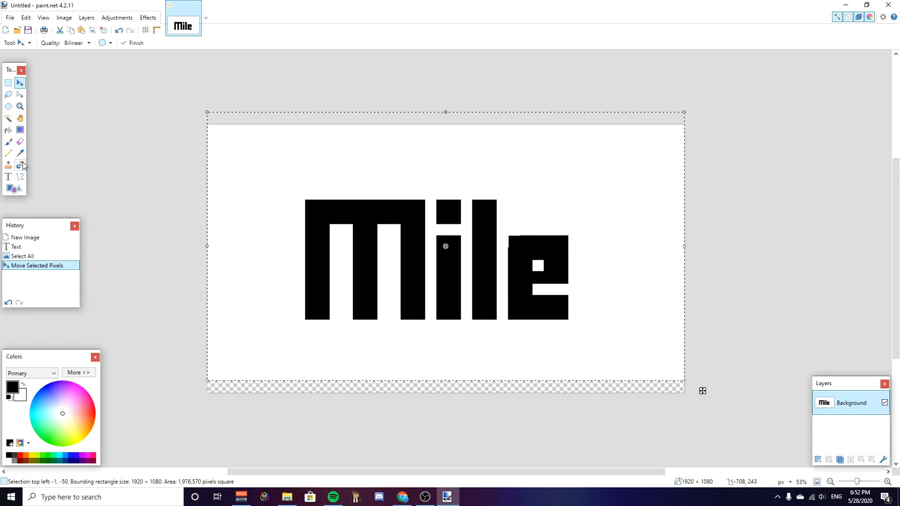
Select the white background and the enclosed opening of the "e" with the Magic Wand
click(9, 118)
click(642, 223)
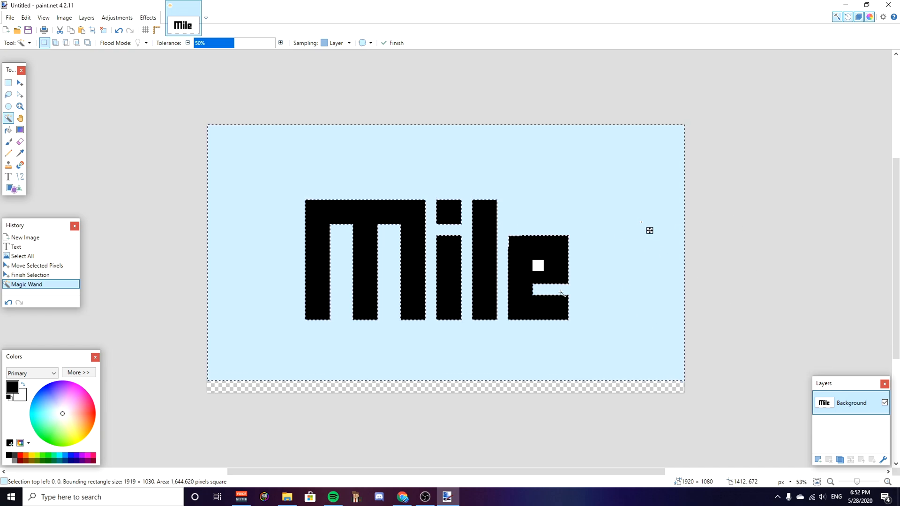
ctrl+click(539, 267)
ctrl+scroll(491, 208, up, 10)
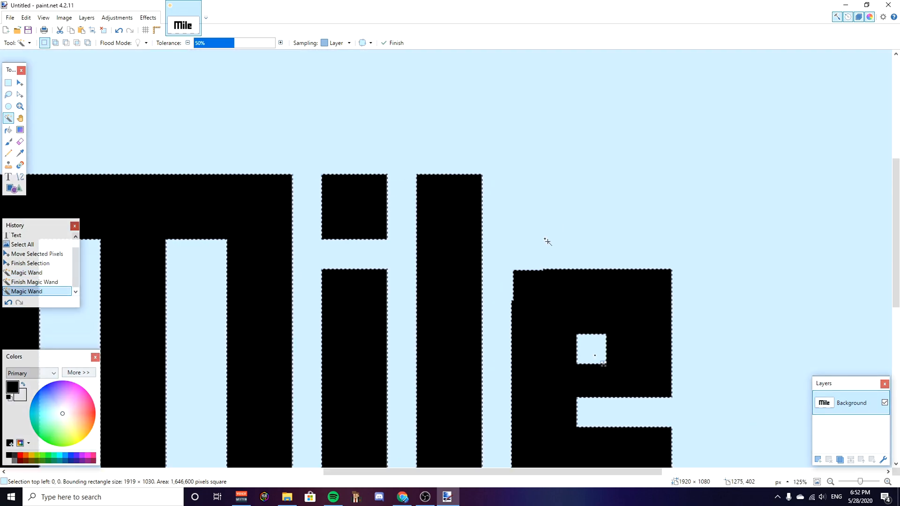
Raise the Magic Wand tolerance to 89%, reselect everything around the black letters and erase it to transparency
drag(232, 43, 267, 44)
click(441, 103)
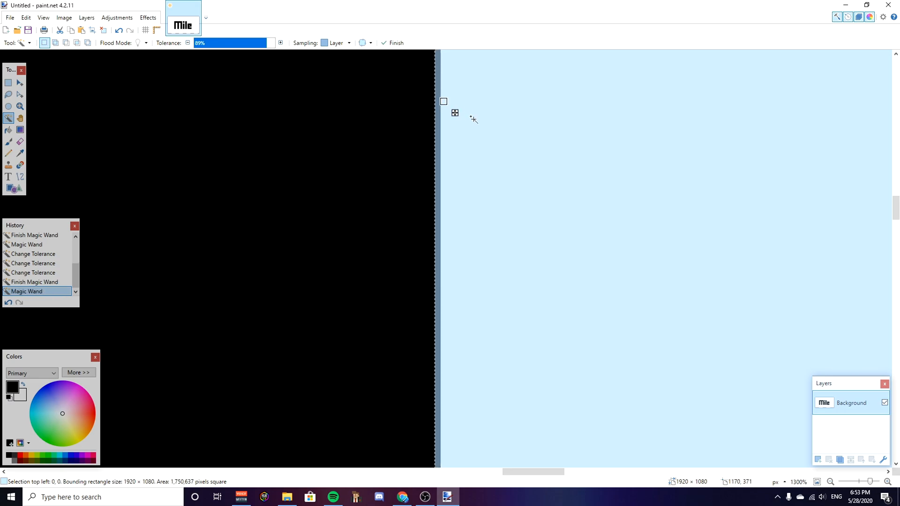
scroll(494, 153, down, 8)
scroll(333, 198, down, 3)
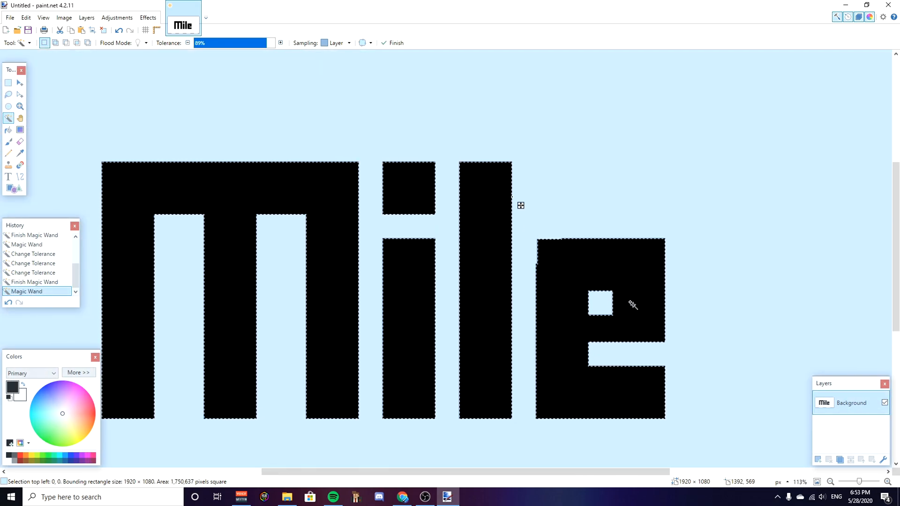
scroll(373, 261, down, 3)
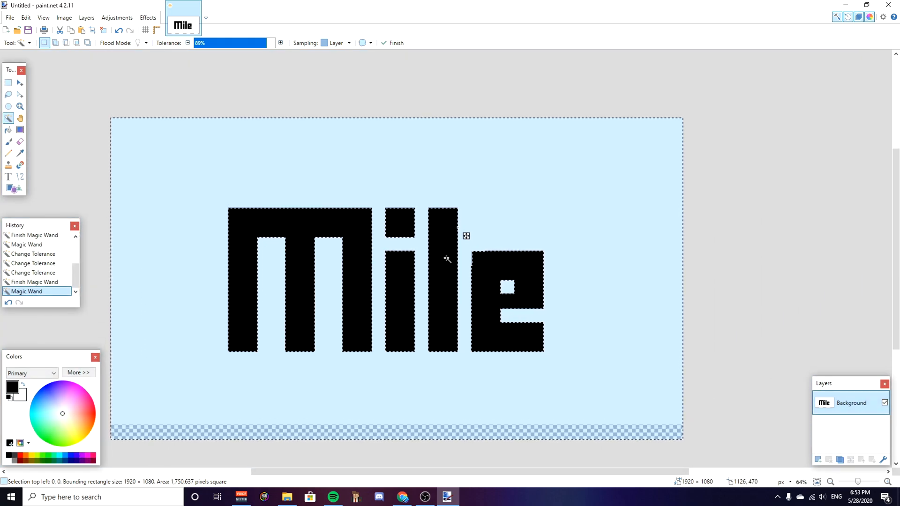
key(Delete)
click(20, 84)
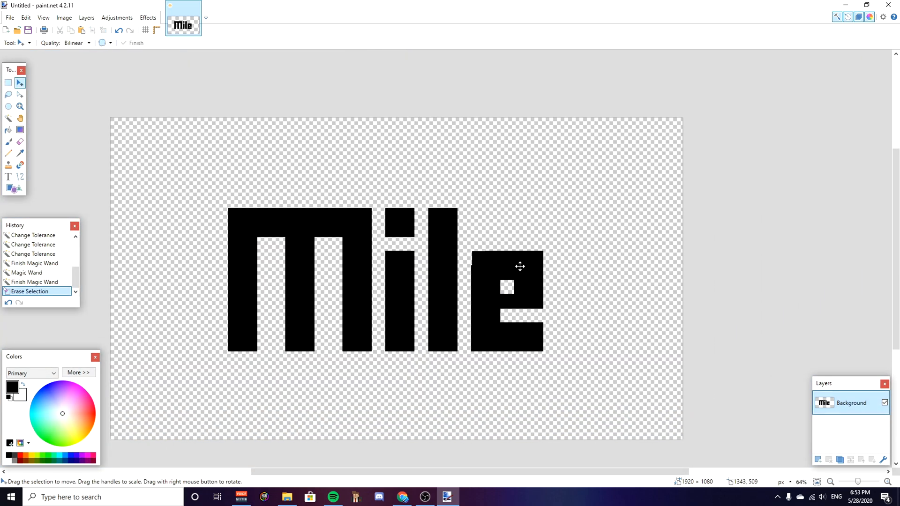
scroll(519, 265, up, 5)
scroll(364, 309, down, 6)
scroll(354, 309, down, 3)
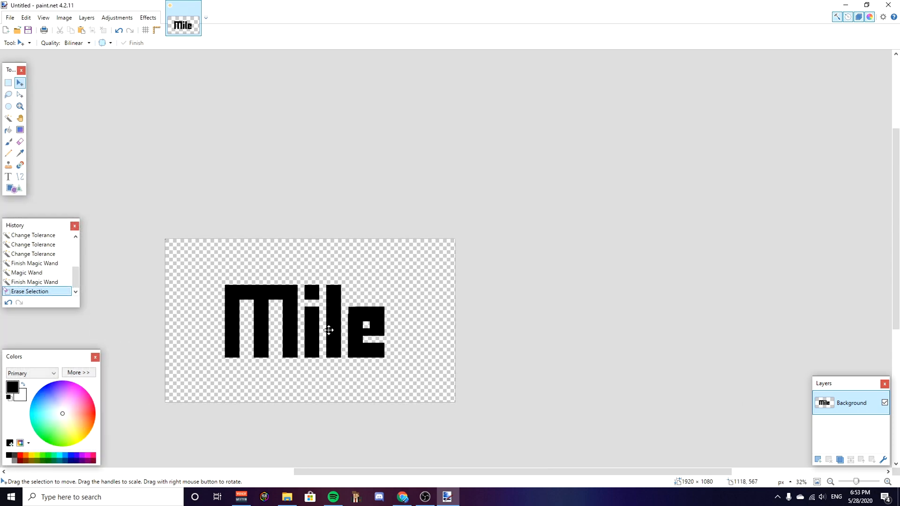
scroll(335, 326, up, 3)
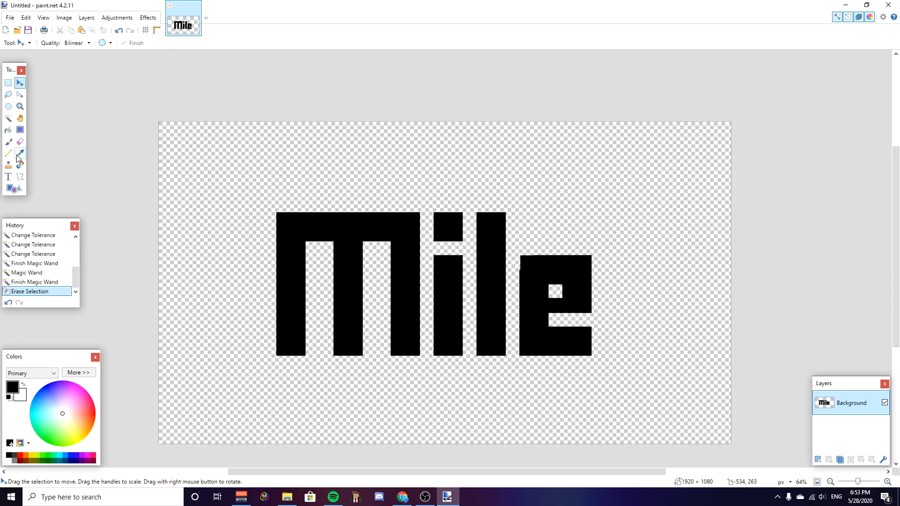
Set red as the primary colour for the Paint Bucket and undo a trial fill on the text layer
click(9, 131)
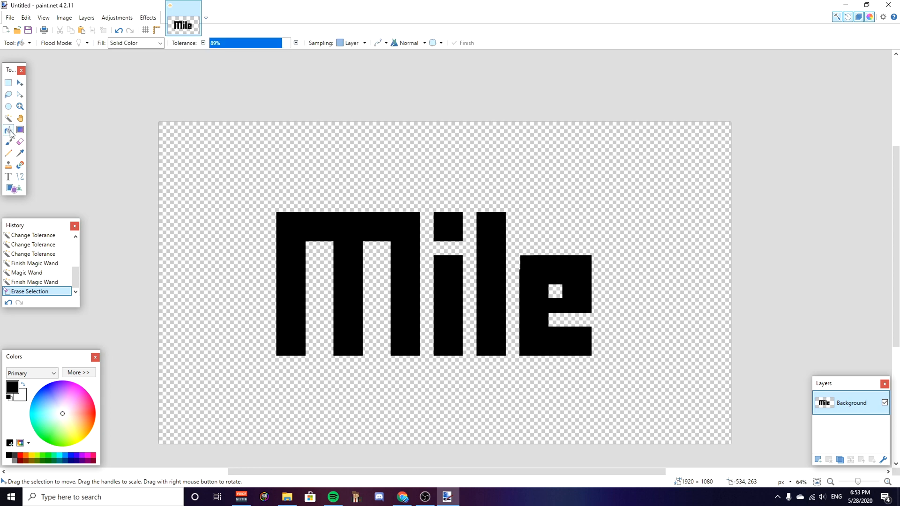
click(23, 385)
click(23, 385)
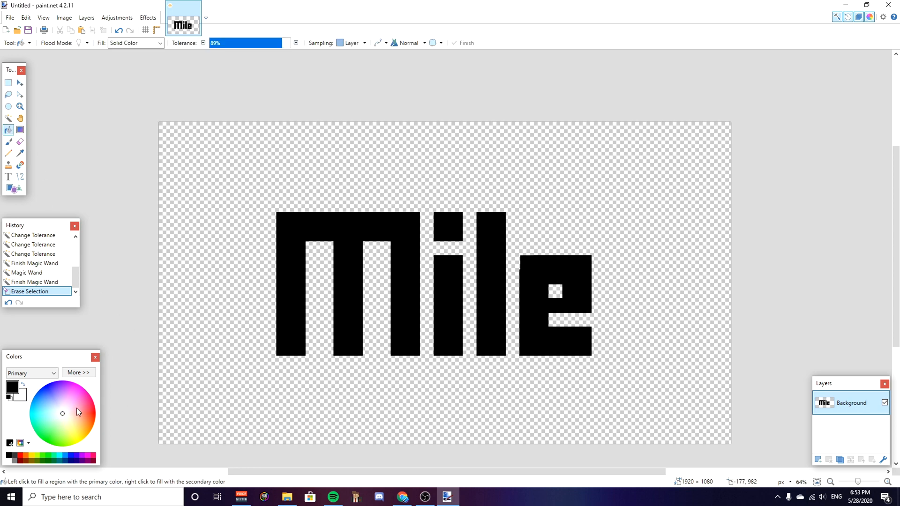
click(21, 456)
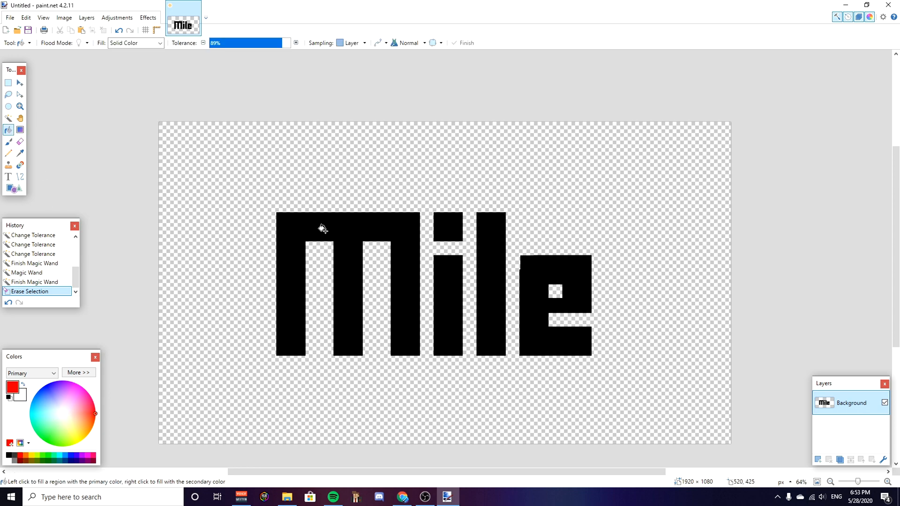
click(297, 176)
key(ctrl+z)
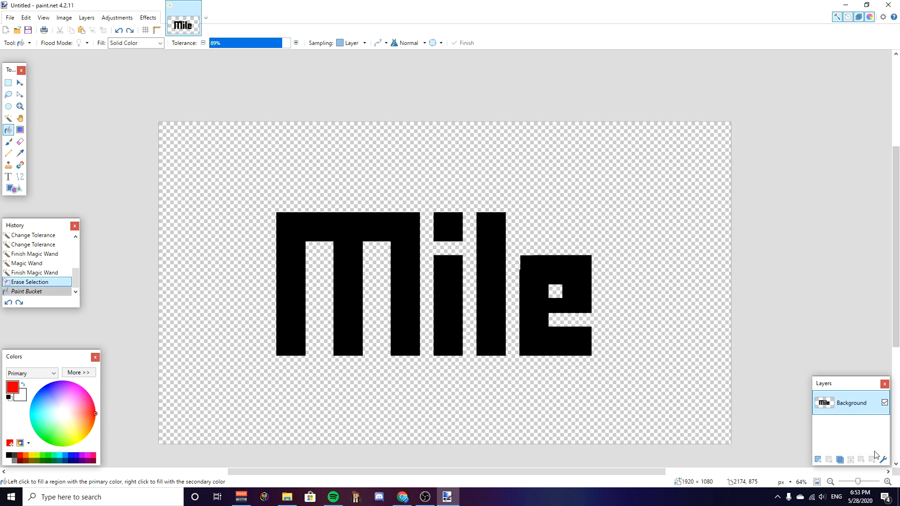
Add a new layer beneath the text layer and fill it with red
click(818, 459)
drag(849, 429, 849, 433)
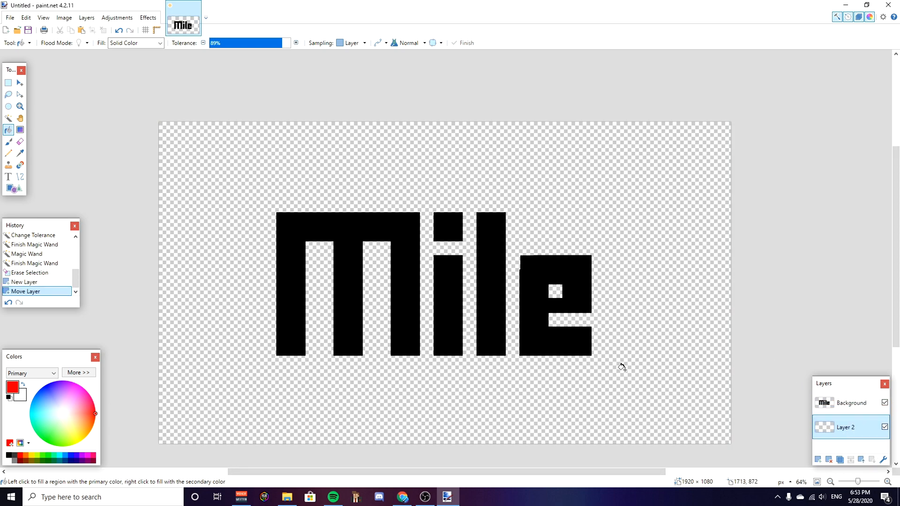
click(597, 176)
Merge the text layer down onto the red layer and erase the black "M" using the Magic Wand at 54% tolerance
click(839, 403)
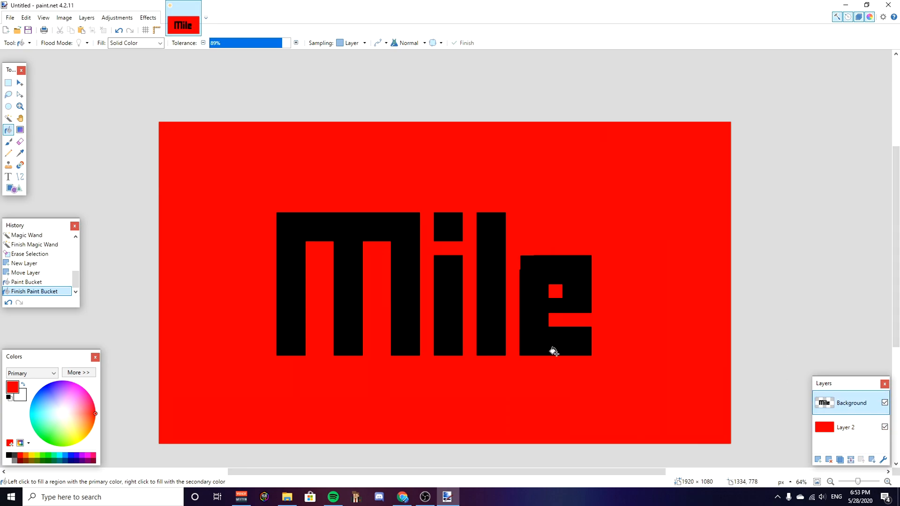
key(ctrl+m)
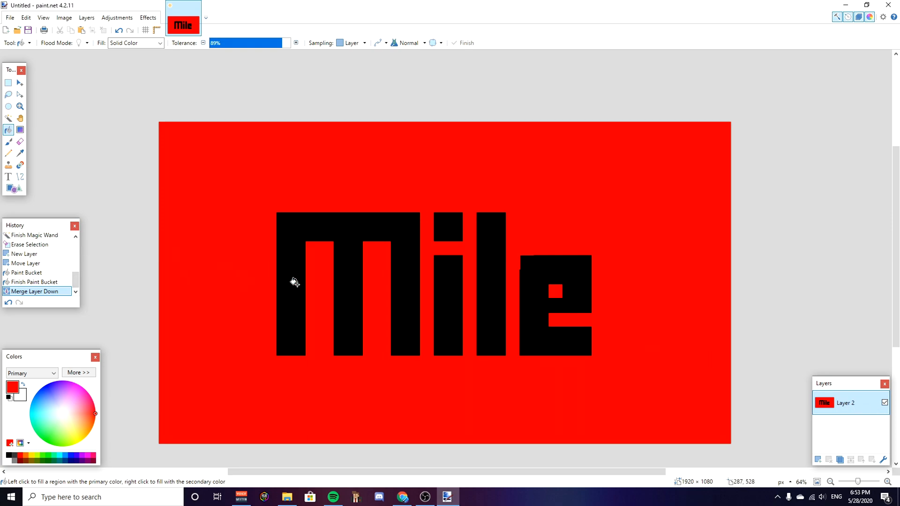
click(8, 119)
click(296, 256)
drag(257, 43, 238, 43)
key(Delete)
Erase the black dot and stem of the "i", the "l" and the "e" from the red layer
click(449, 227)
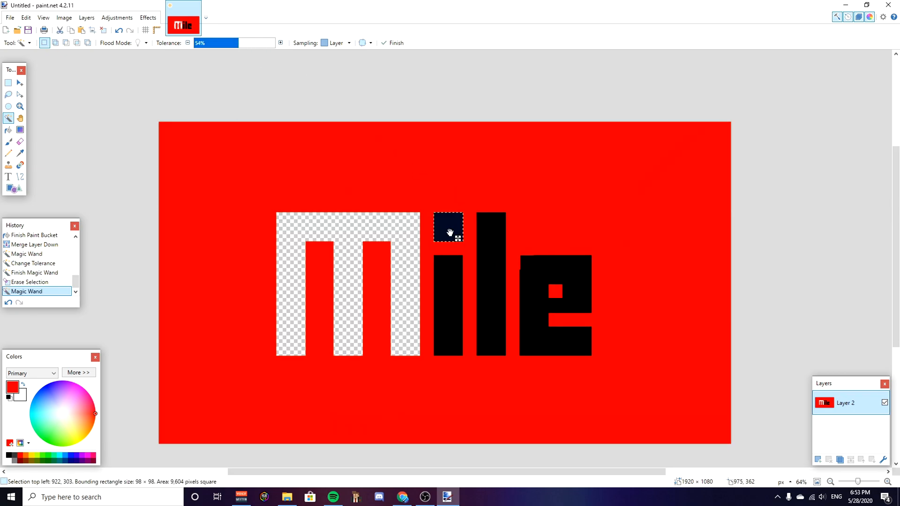
key(Delete)
click(457, 299)
key(Delete)
click(493, 281)
key(Delete)
click(561, 270)
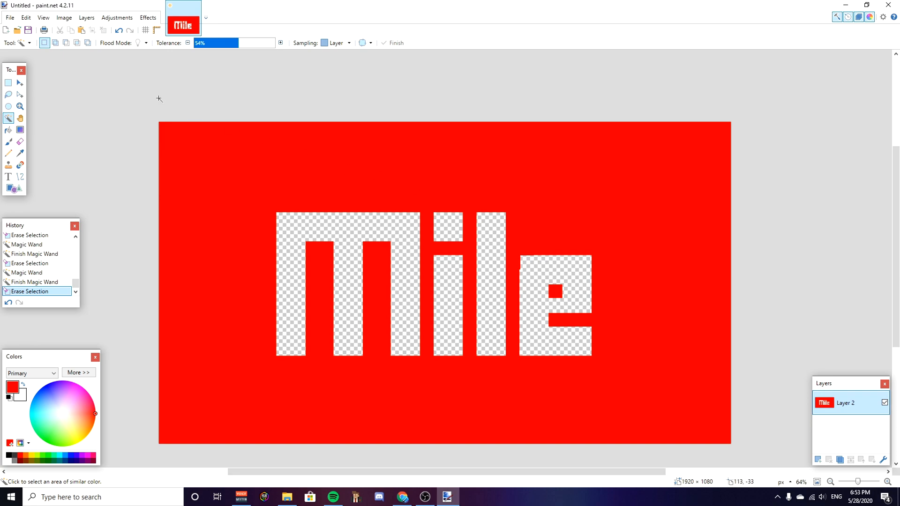
Set the Shapes tool to draw filled rectangles and swap the colours so white is primary
click(20, 83)
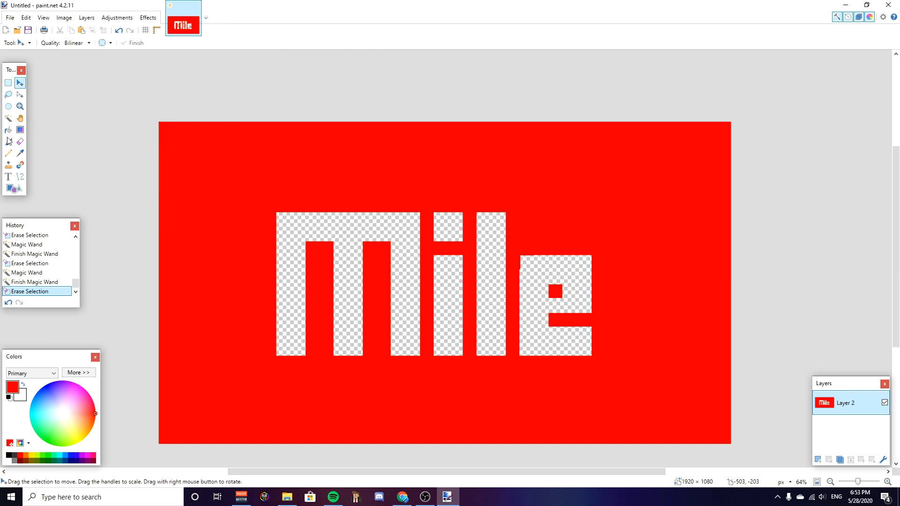
click(11, 189)
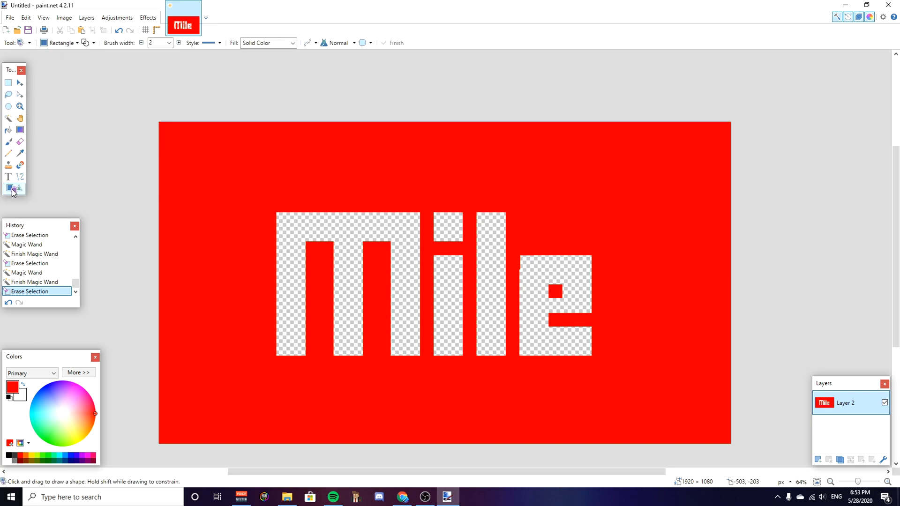
click(94, 43)
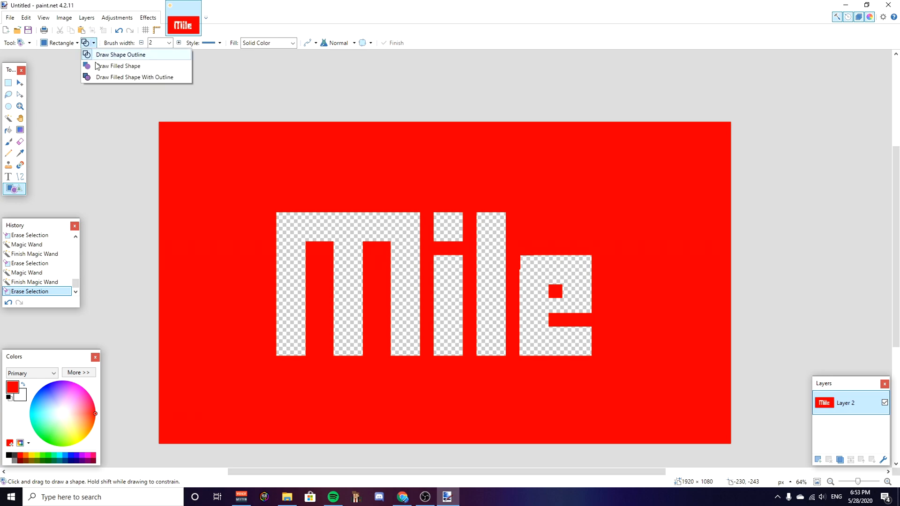
click(114, 66)
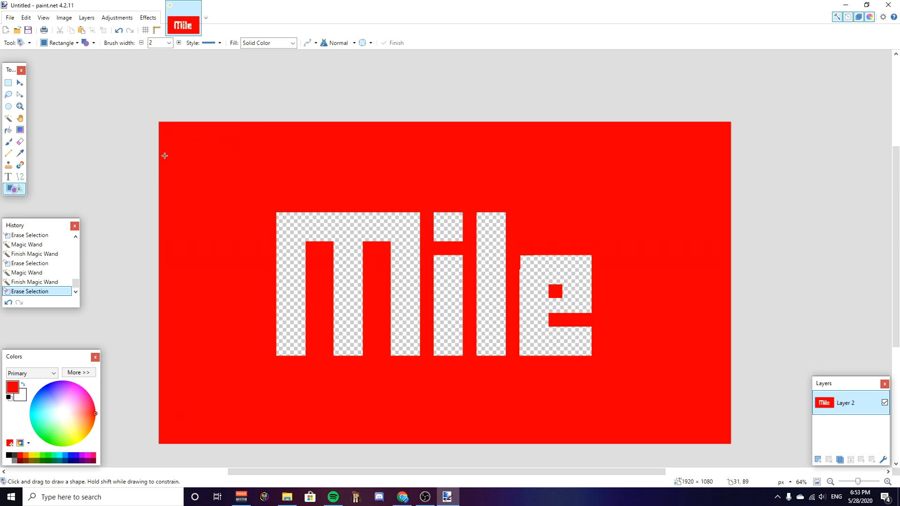
click(23, 384)
Try a white rectangle about 1418 × 313 pixels over the text, undo it, and add a new layer above the red one
mouse_move(178, 138)
mouse_down()
mouse_move(532, 212)
mouse_move(732, 292)
mouse_move(716, 305)
mouse_move(602, 235)
mouse_up()
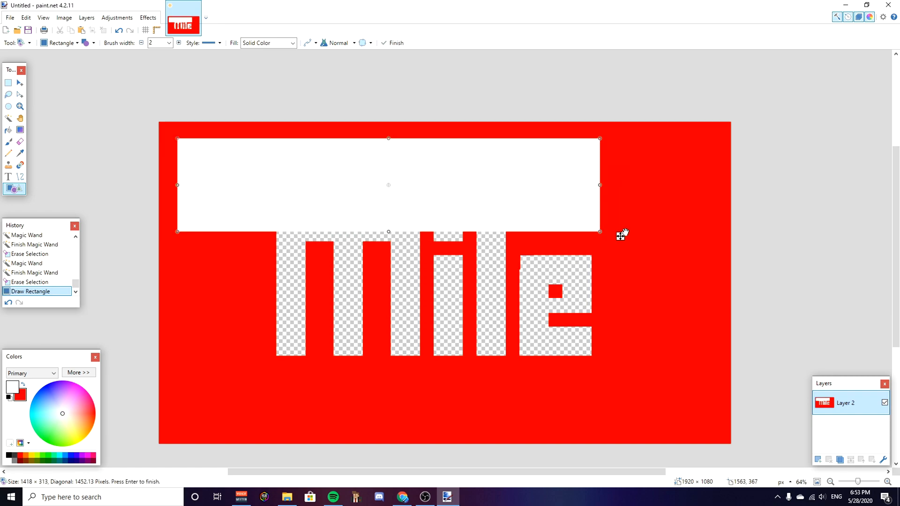
key(ctrl+z)
click(818, 460)
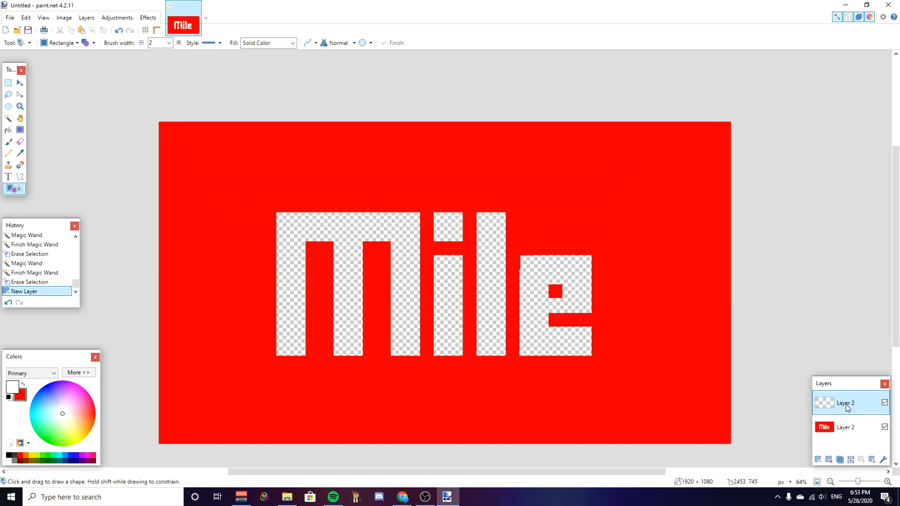
drag(823, 405, 820, 426)
key(ctrl+z)
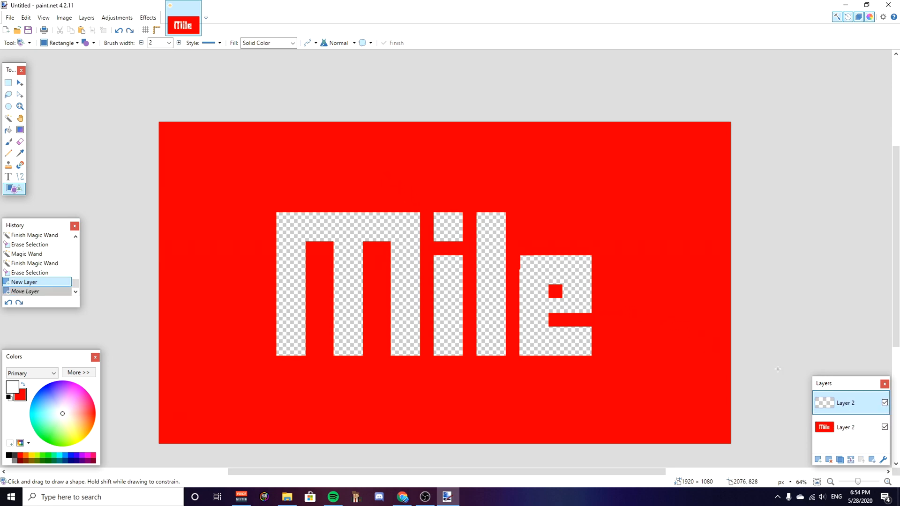
Redo moving the empty layer below the red one and draw a white rectangle about 1880 × 567 pixels behind the upper letters
key(ctrl+y)
mouse_move(209, 140)
mouse_down()
mouse_move(663, 258)
mouse_move(755, 297)
mouse_move(756, 307)
mouse_up()
scroll(751, 310, up, 3)
scroll(297, 269, down, 4)
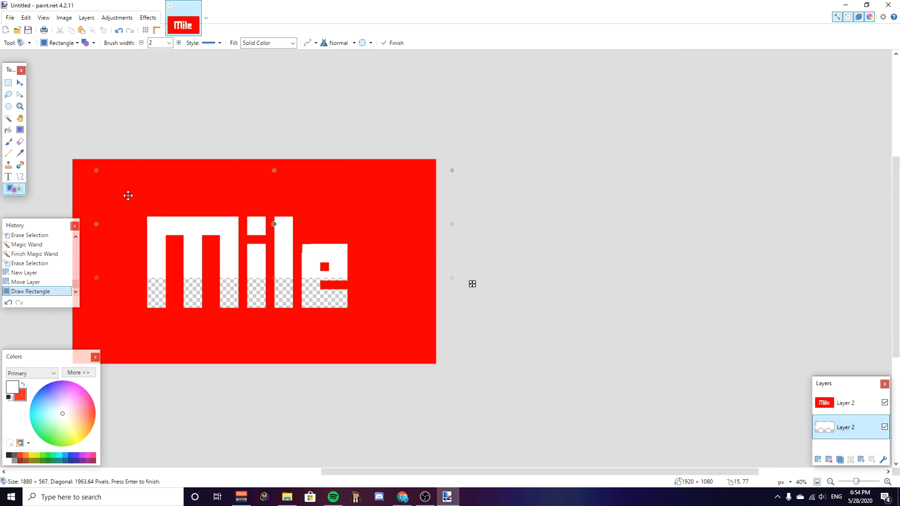
Move the white rectangle down until its lower edge meets the upper edge of the red slot in the "e", and finish it
scroll(333, 282, up, 10)
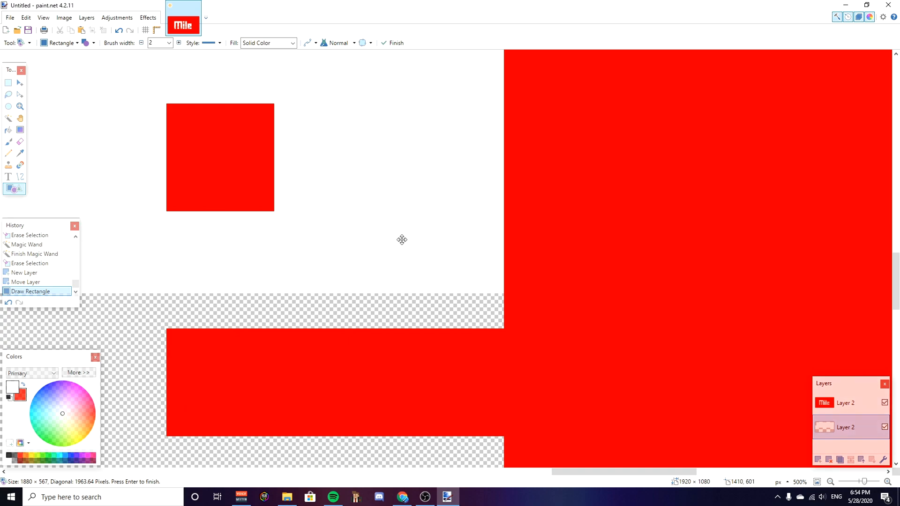
drag(400, 245, 399, 278)
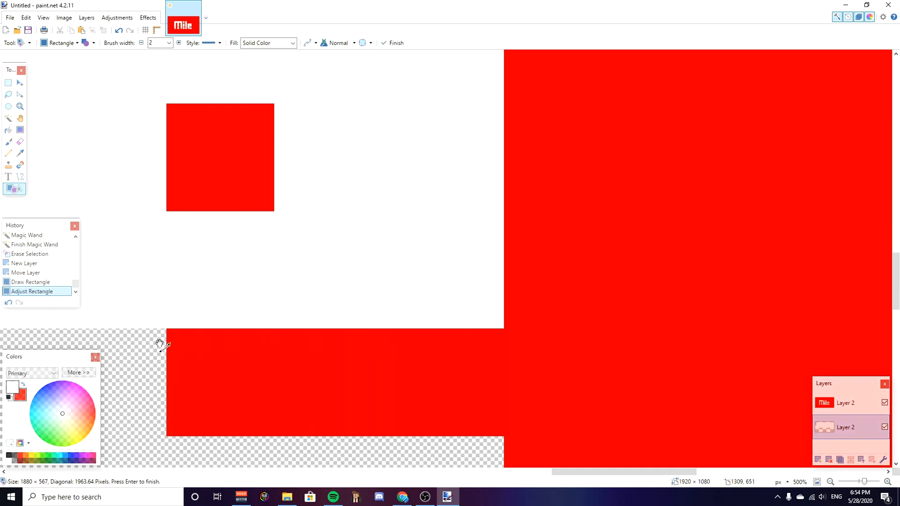
scroll(265, 305, down, 10)
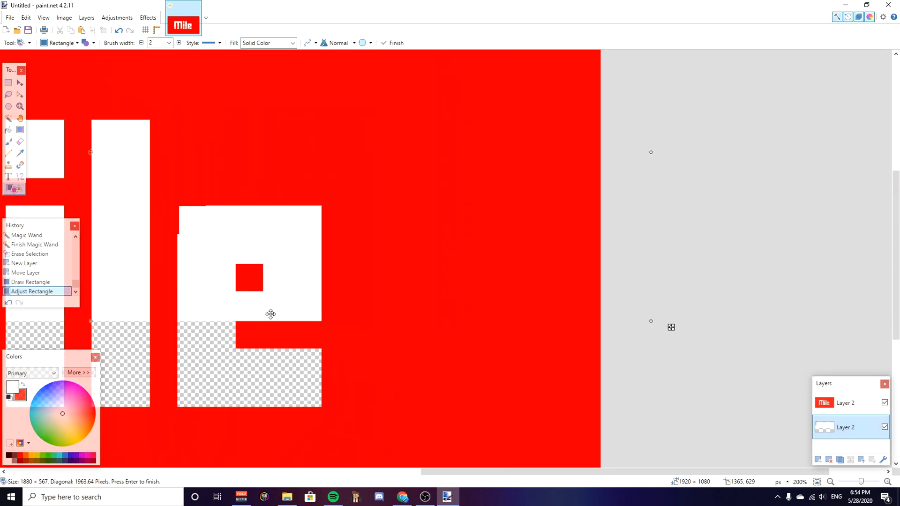
scroll(265, 306, up, 2)
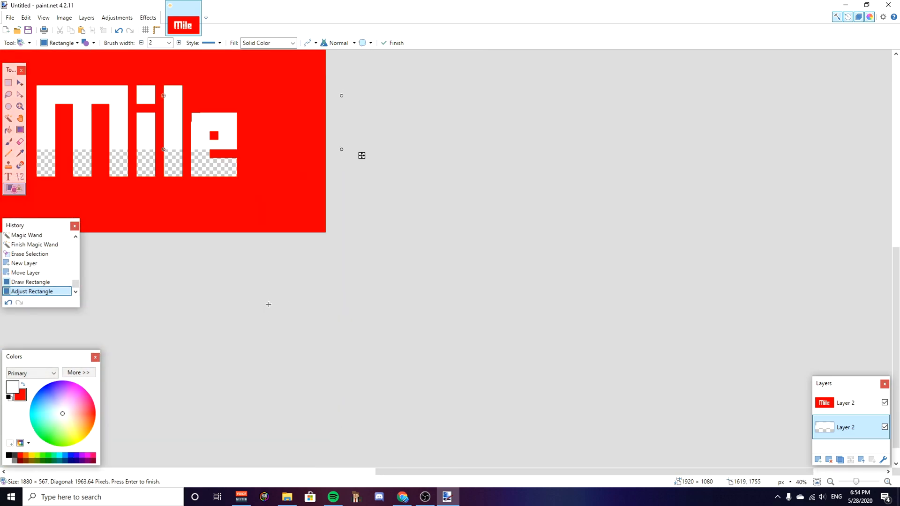
scroll(268, 305, left, 4)
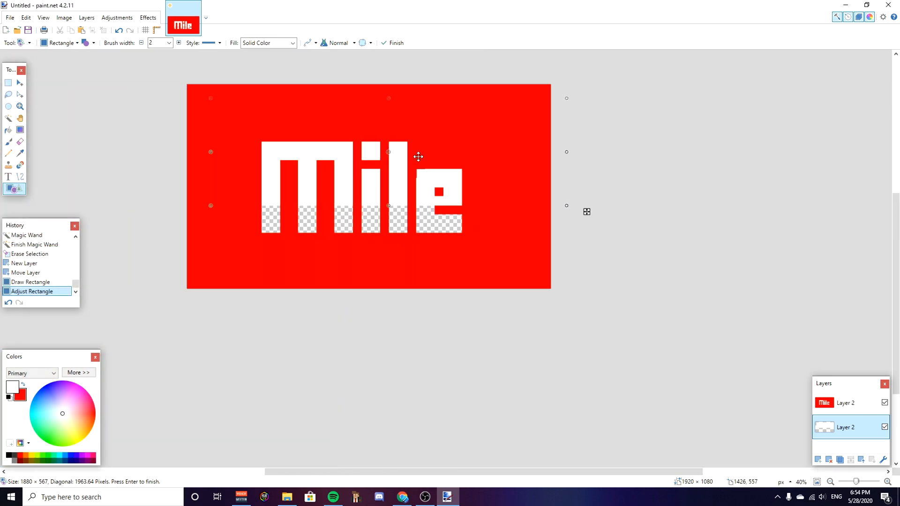
scroll(391, 123, up, 2)
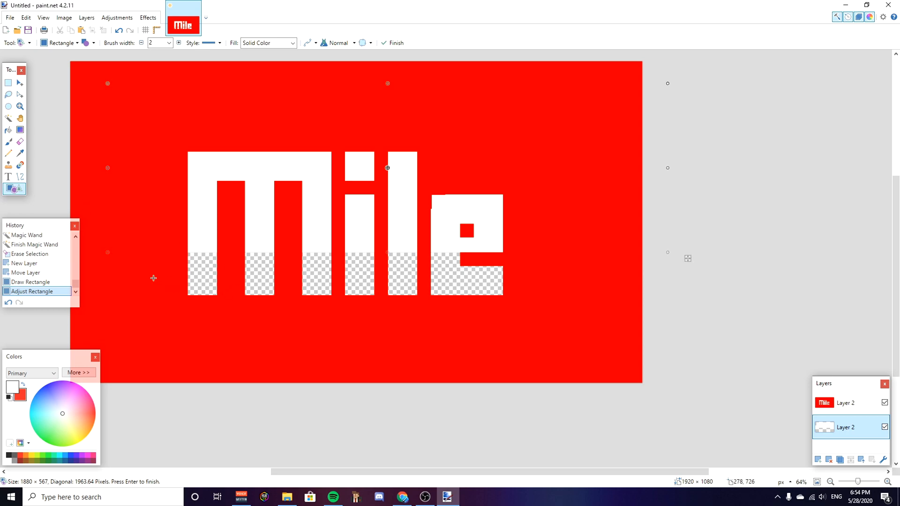
key(Return)
Draw a second rectangle about 1944 × 604 pixels behind the lower part of the letters and colour it grey 969696
drag(153, 277, 733, 458)
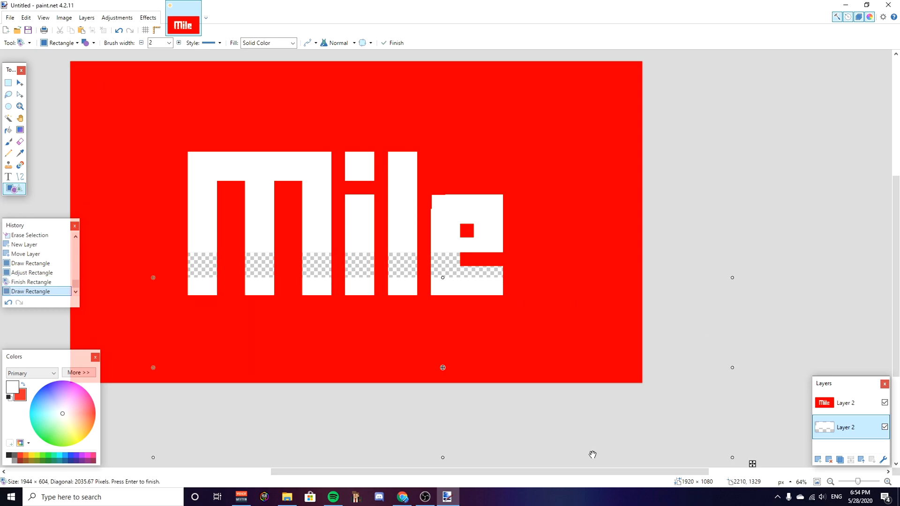
click(80, 373)
drag(146, 435, 141, 436)
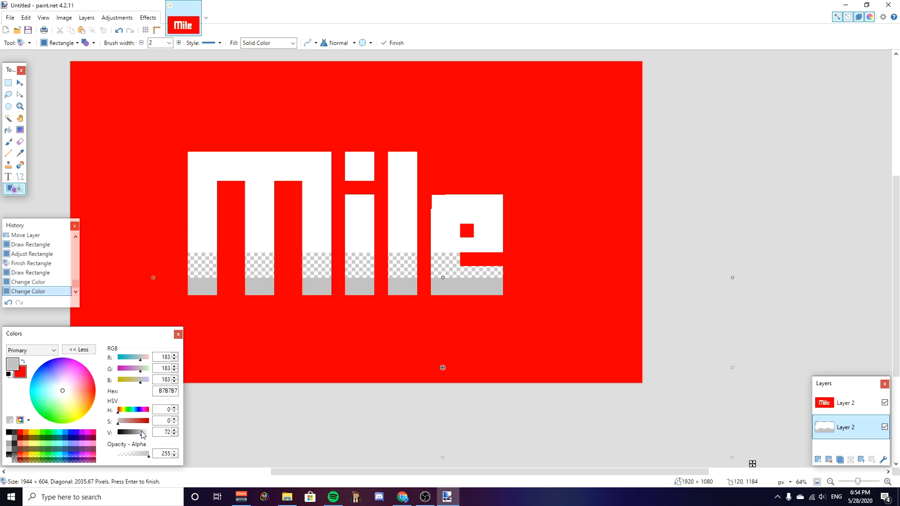
drag(139, 433, 136, 432)
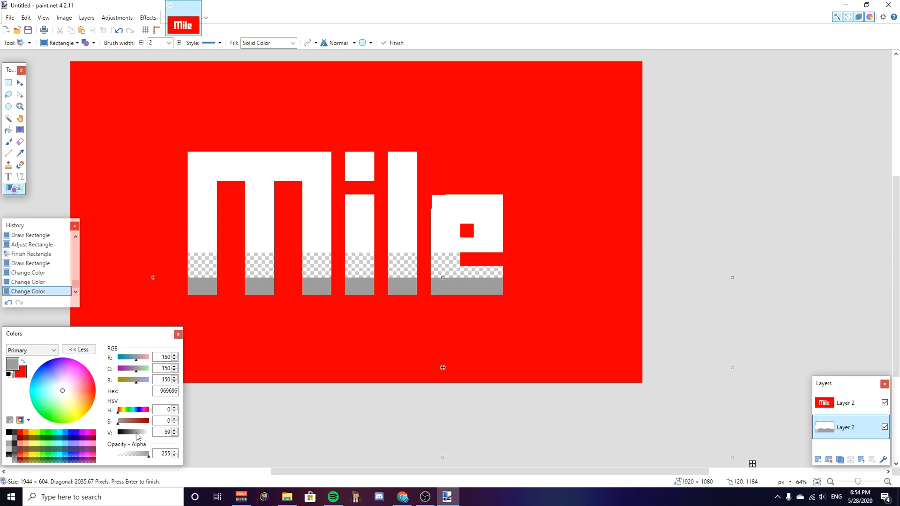
Move the grey rectangle up so its upper edge meets the white rectangle without a gap
key(Return)
drag(321, 285, 322, 266)
scroll(465, 258, up, 3)
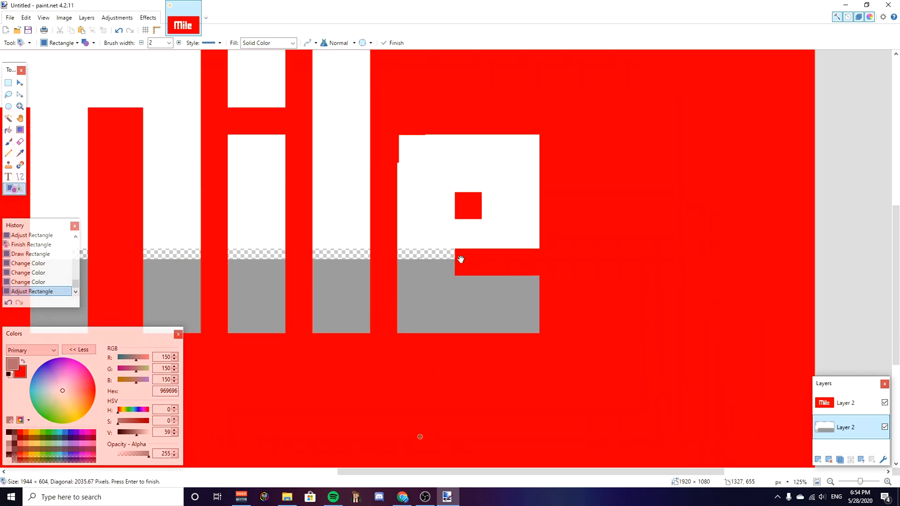
scroll(465, 258, up, 8)
drag(434, 262, 476, 221)
scroll(486, 286, down, 11)
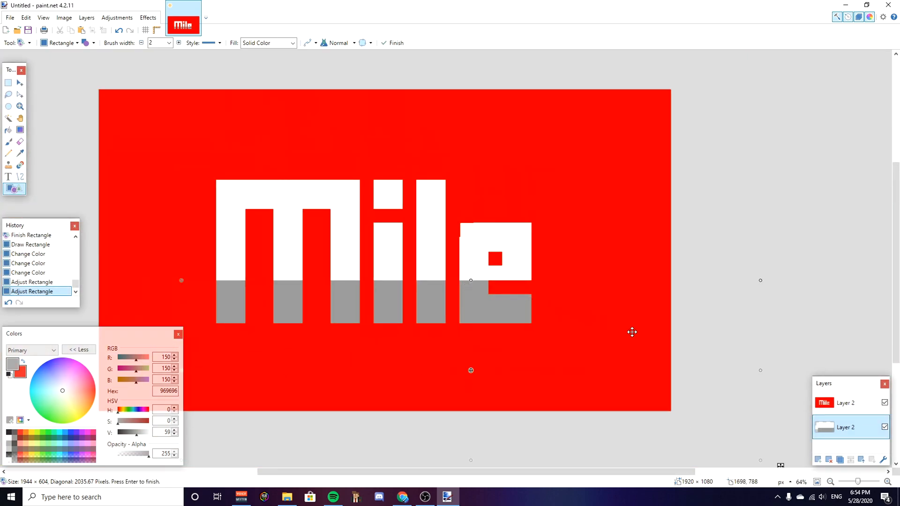
Merge the red layer down and erase the red background and the red square inside the "e" using the Magic Wand
click(852, 407)
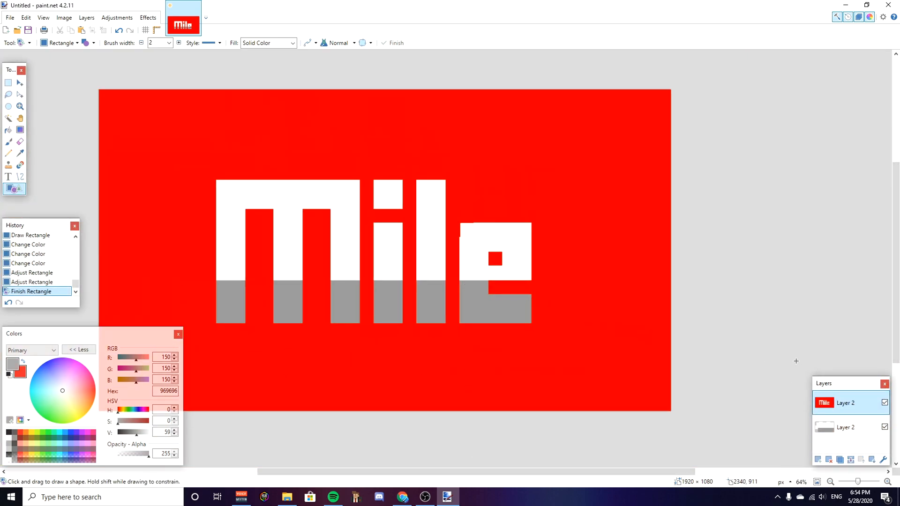
key(ctrl+m)
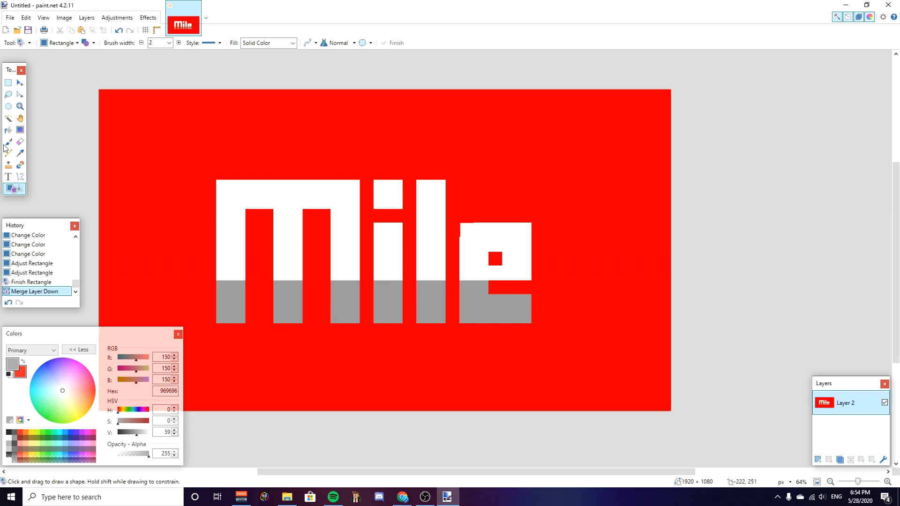
click(9, 119)
click(185, 126)
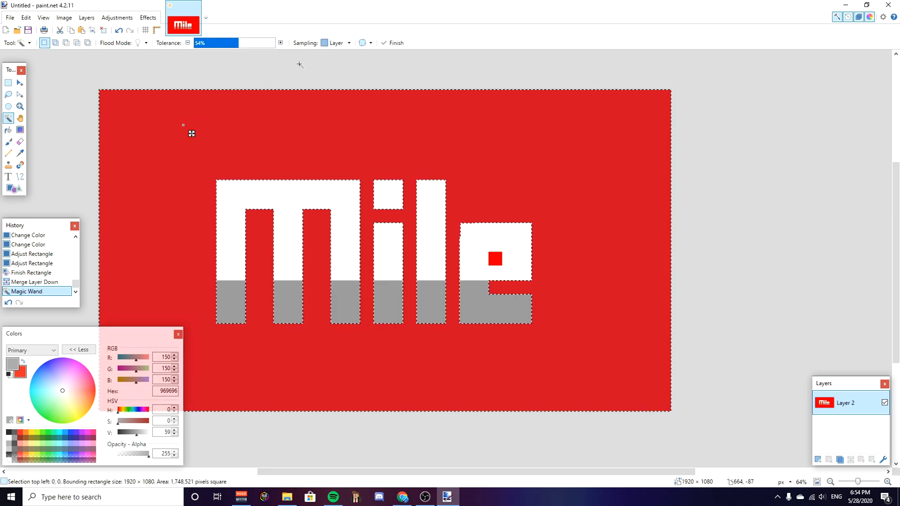
key(Delete)
click(495, 262)
key(Delete)
Duplicate the white-and-grey text layer and make the lower copy the active layer
scroll(502, 273, up, 4)
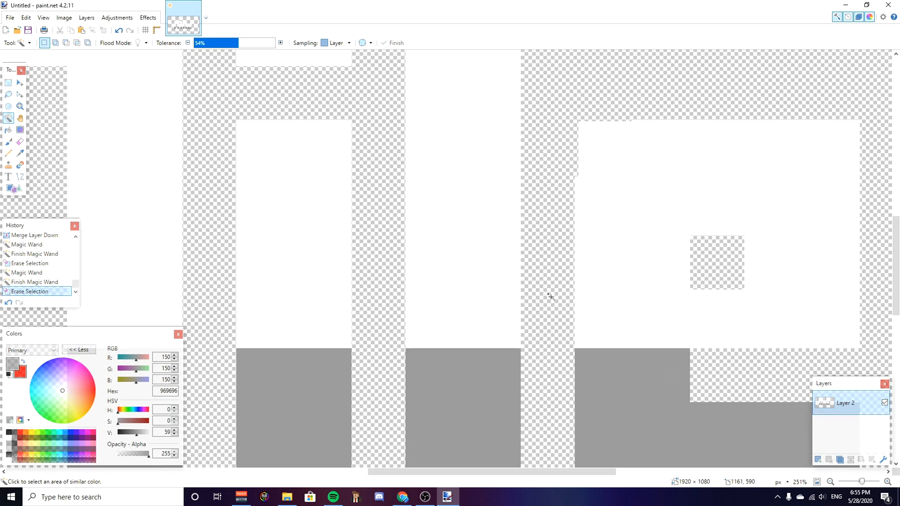
scroll(612, 321, down, 3)
scroll(431, 319, down, 1)
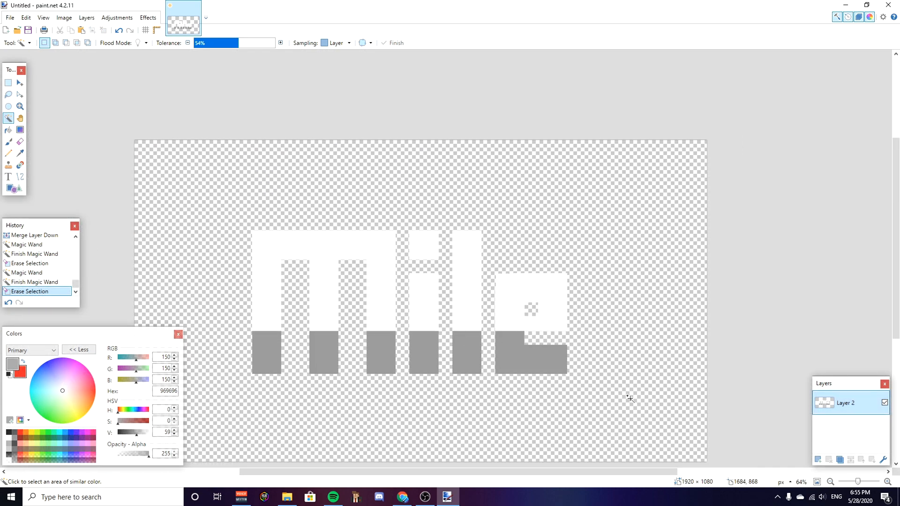
scroll(698, 300, down, 1)
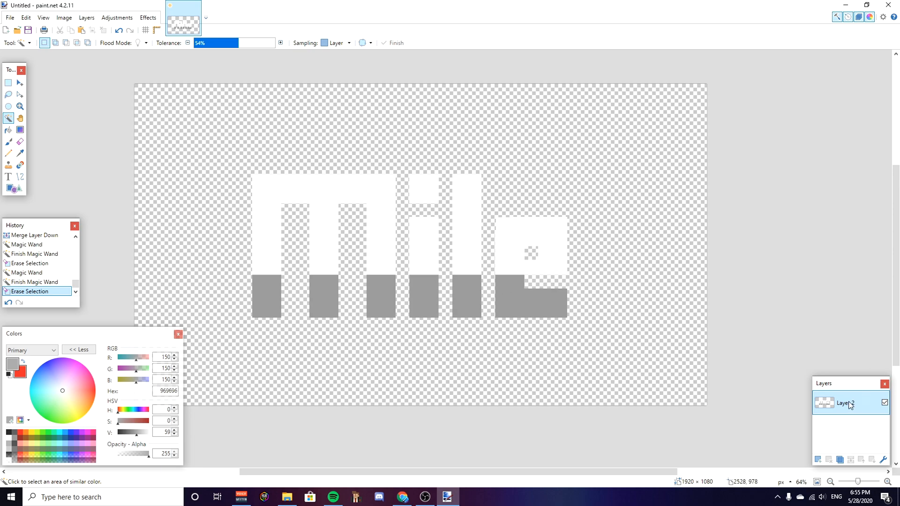
key(ctrl+shift+d)
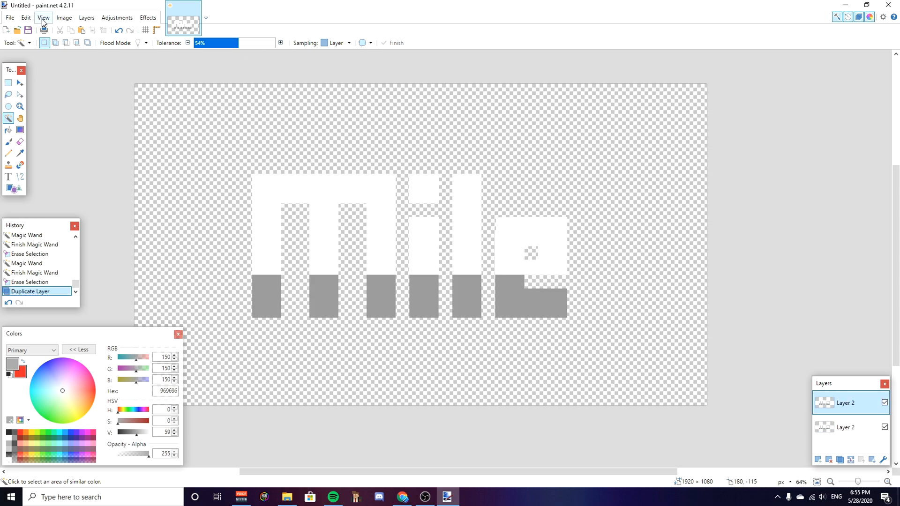
click(86, 17)
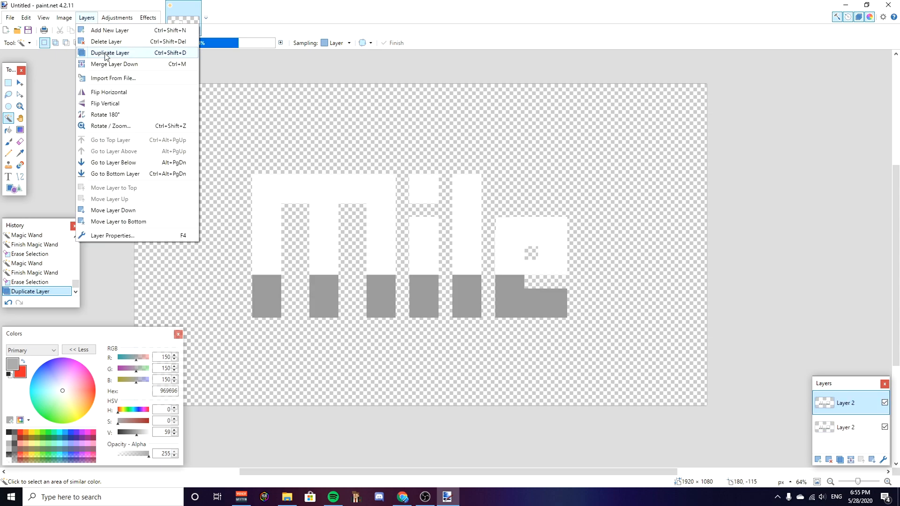
click(853, 427)
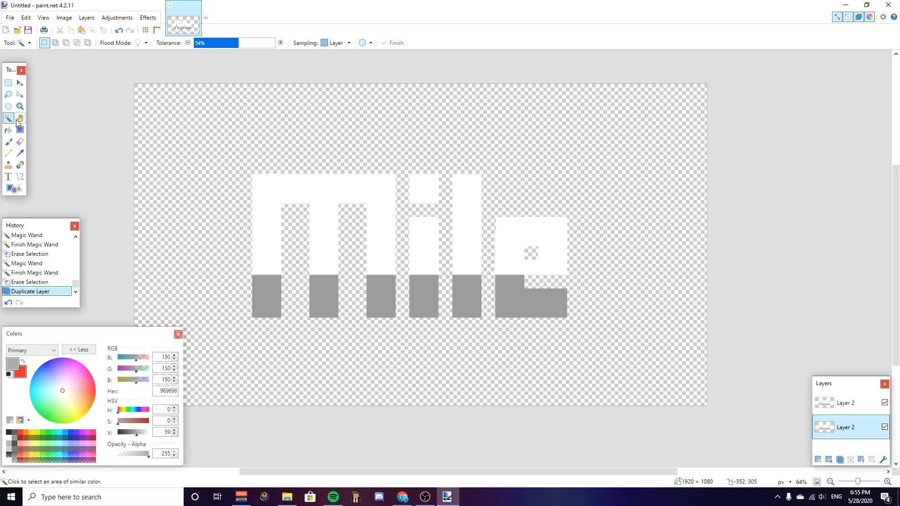
Select the white and grey parts of all the letters in "Mile" on the lower layer with the Magic Wand
click(265, 236)
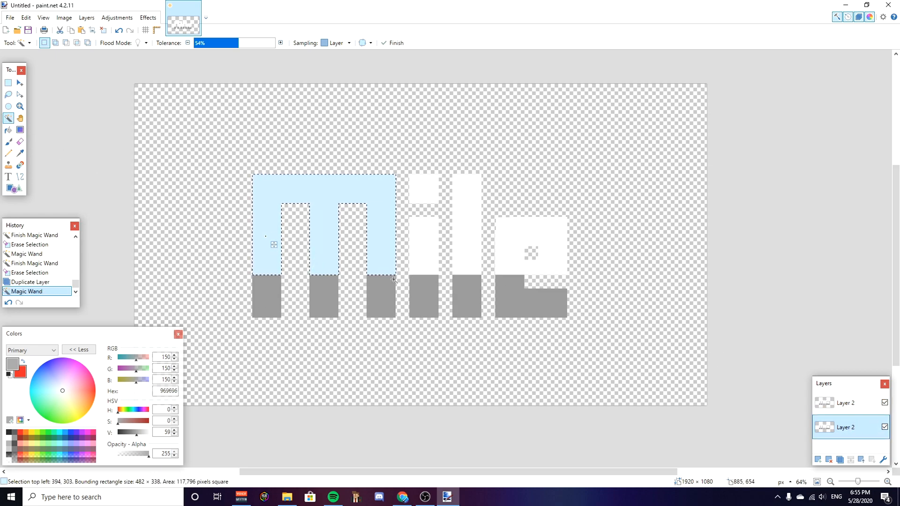
ctrl+click(266, 295)
ctrl+click(323, 296)
ctrl+click(381, 296)
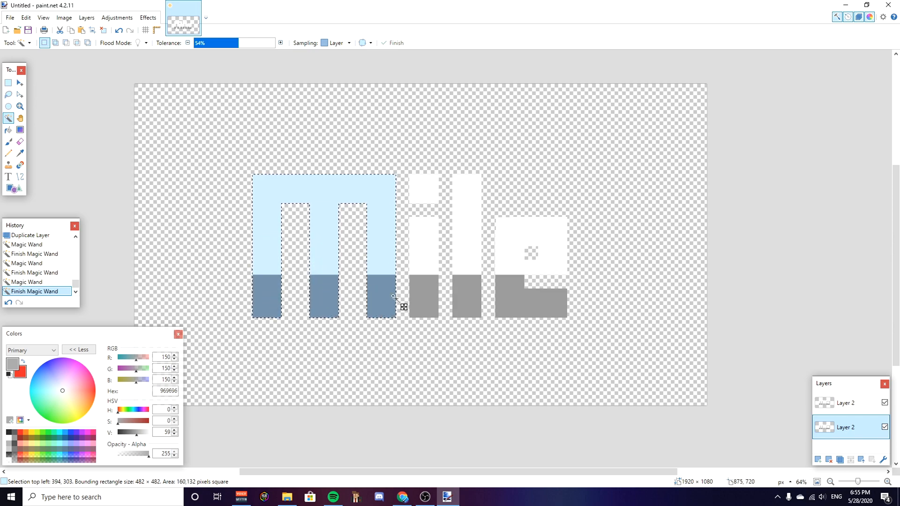
ctrl+click(421, 268)
ctrl+click(424, 188)
ctrl+click(469, 201)
ctrl+click(423, 296)
ctrl+click(467, 295)
ctrl+click(519, 255)
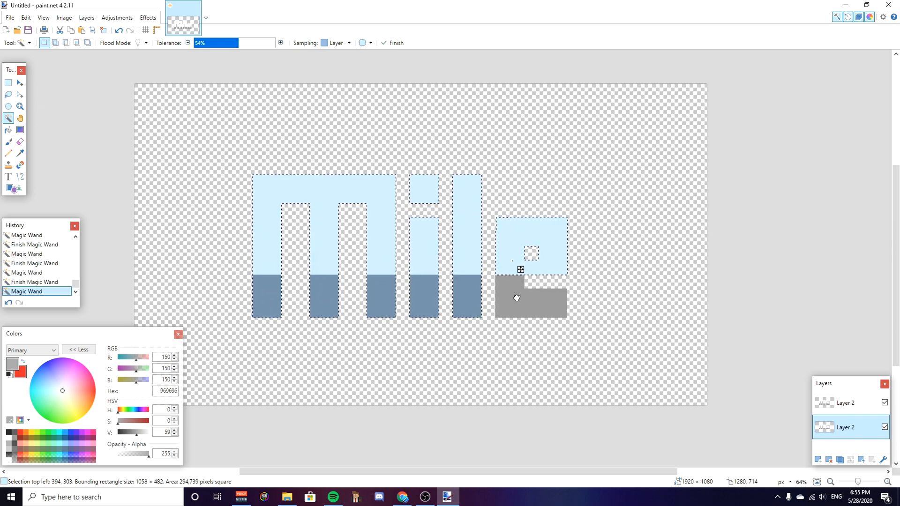
ctrl+click(516, 297)
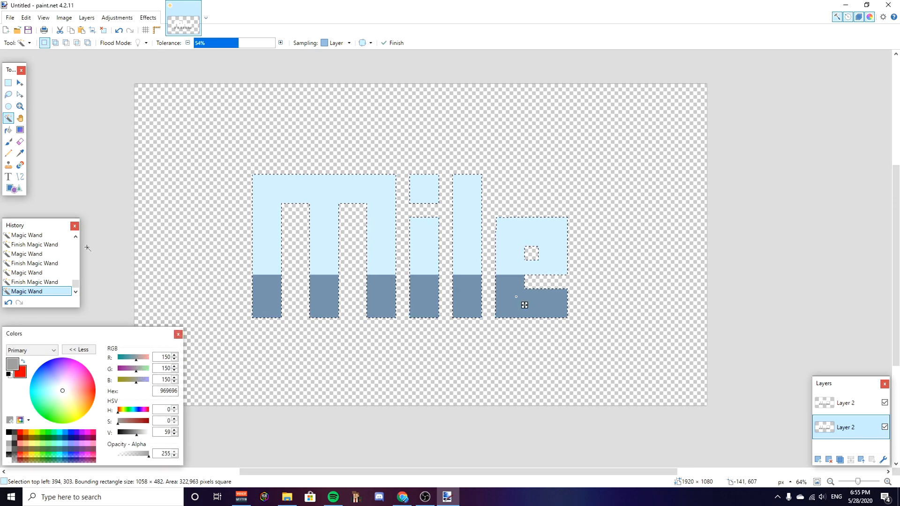
Fill the white upper parts of the letters on the lower layer with black (000000) using the Paint Bucket
click(9, 130)
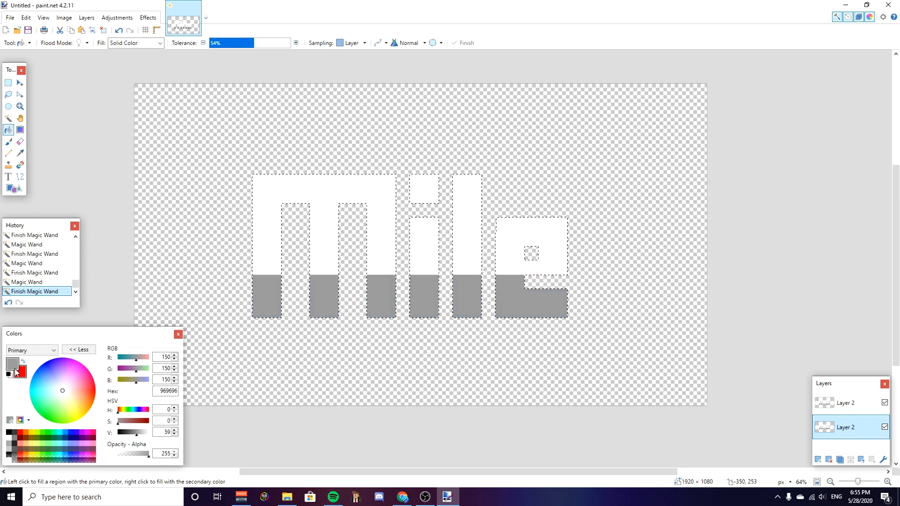
click(23, 361)
click(9, 431)
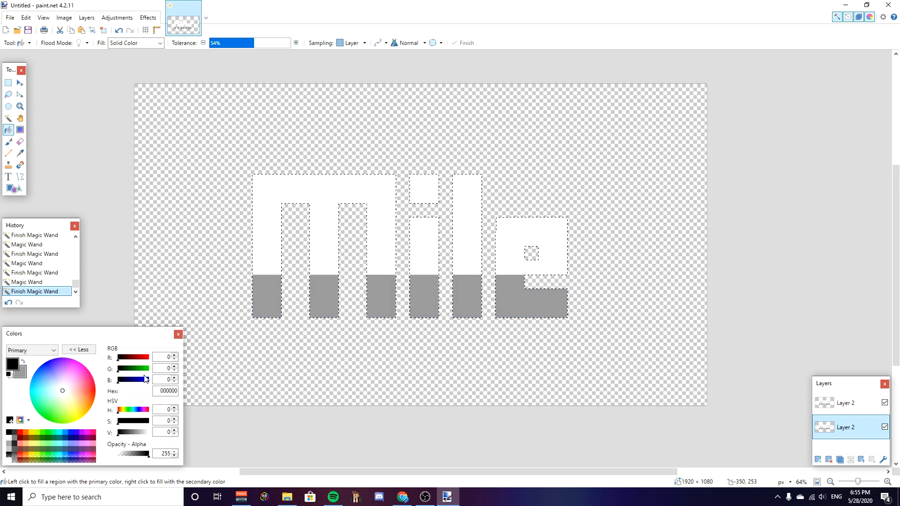
click(275, 244)
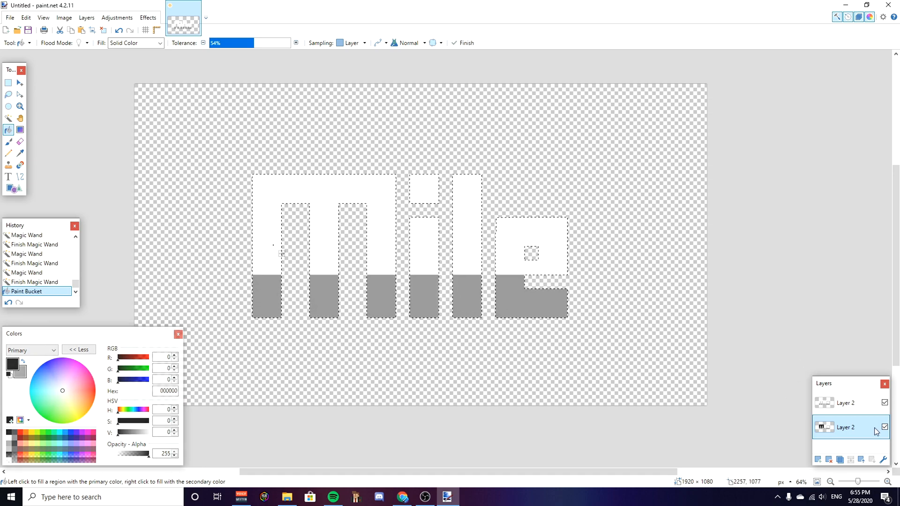
click(424, 261)
click(424, 201)
click(461, 223)
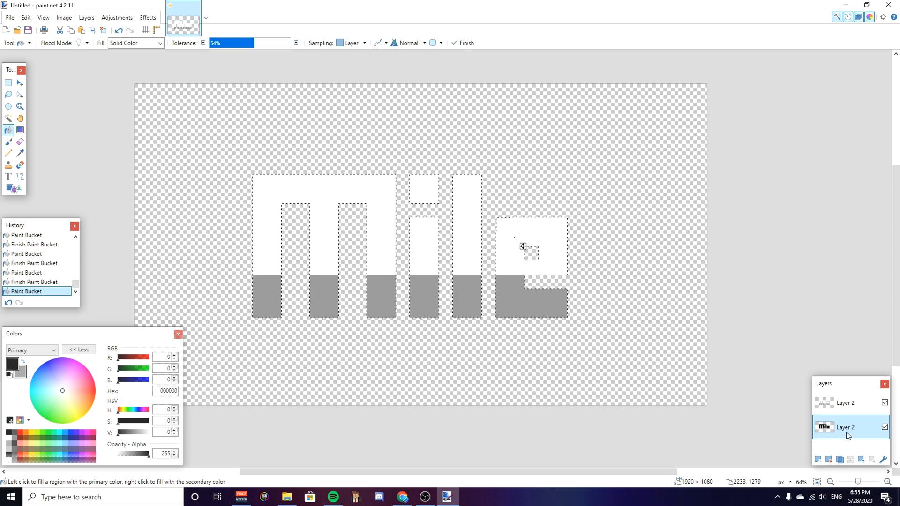
Hide the upper text layer and fill the grey lower parts of the letters on the lower layer with black
click(884, 403)
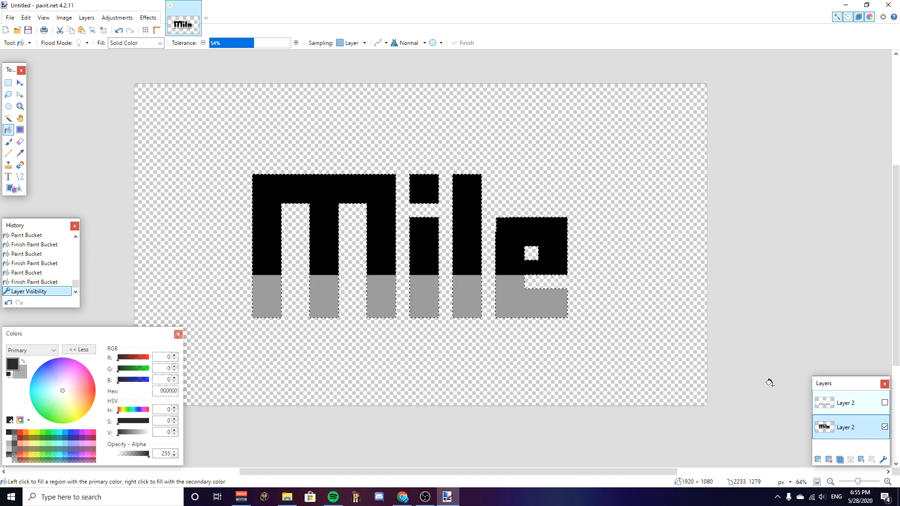
click(272, 302)
click(324, 300)
click(392, 301)
click(417, 301)
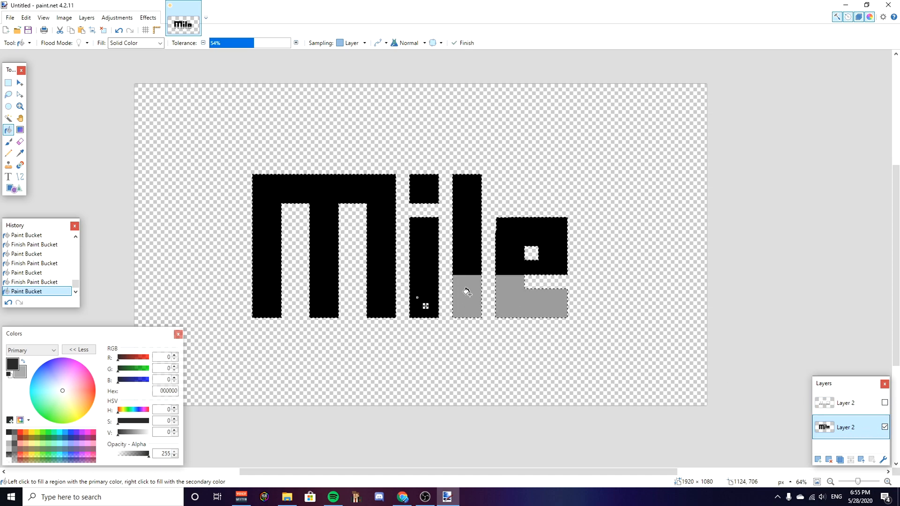
click(467, 302)
click(519, 301)
Toggle the black layer off and on, show the upper text layer again and clear the selection
click(885, 428)
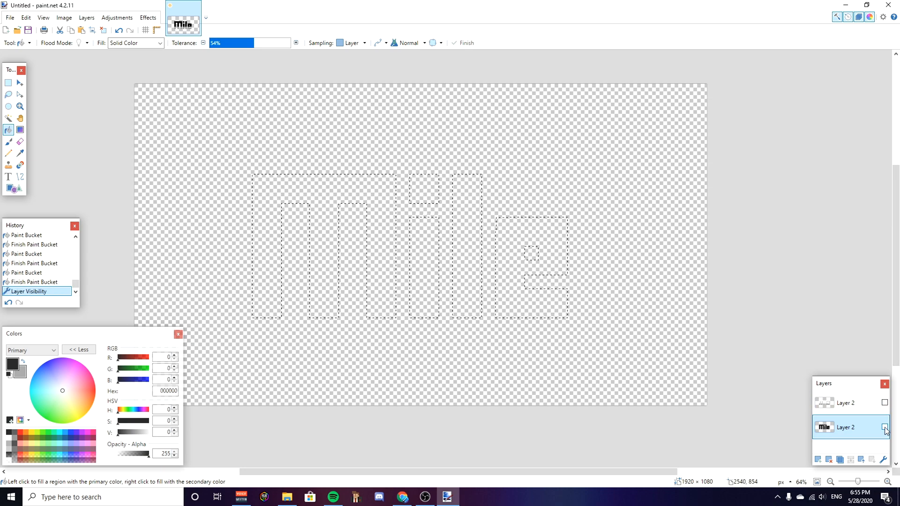
click(884, 427)
click(885, 403)
key(ctrl+d)
Apply a Gaussian Blur to the black text layer, then hide the upper text layer to check the blur and show it again
click(21, 85)
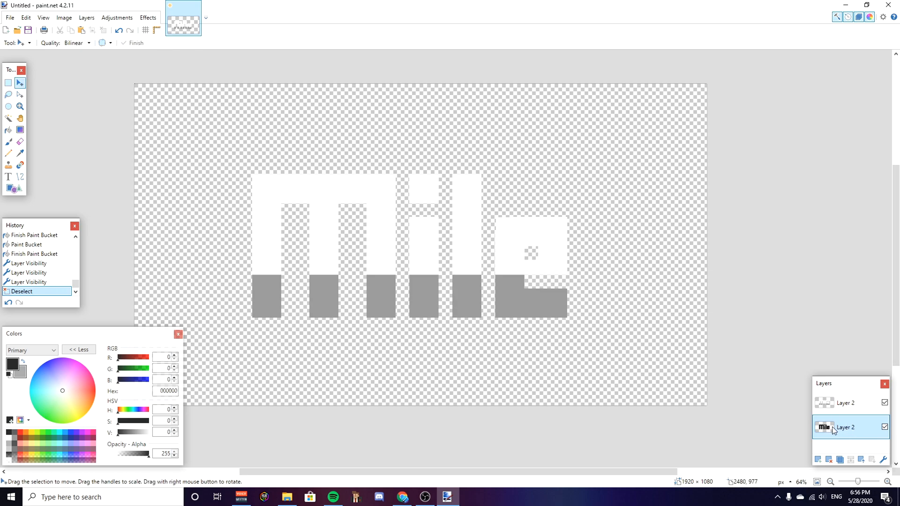
click(146, 18)
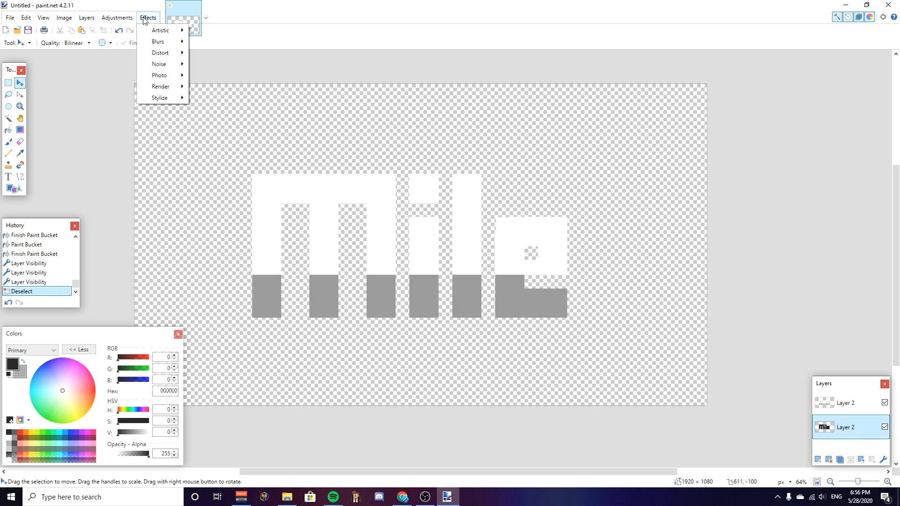
mouse_move(157, 44)
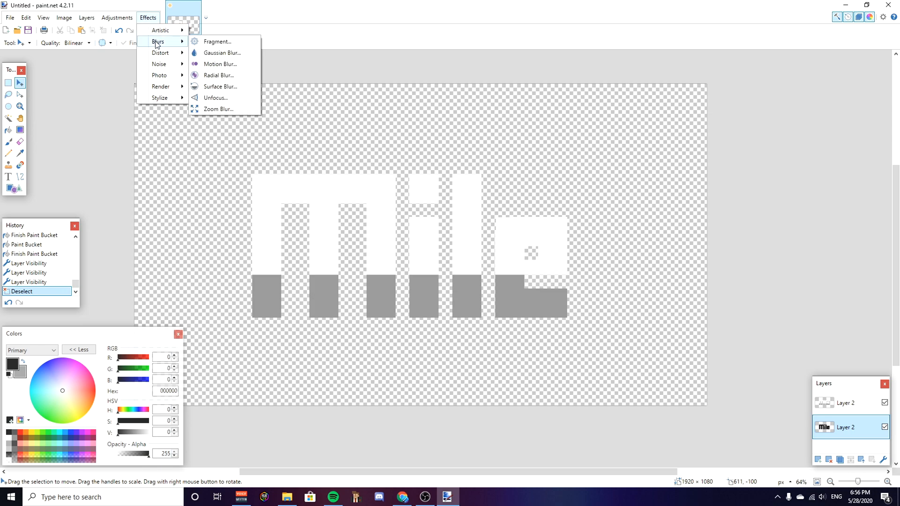
click(215, 54)
drag(382, 246, 404, 247)
click(464, 263)
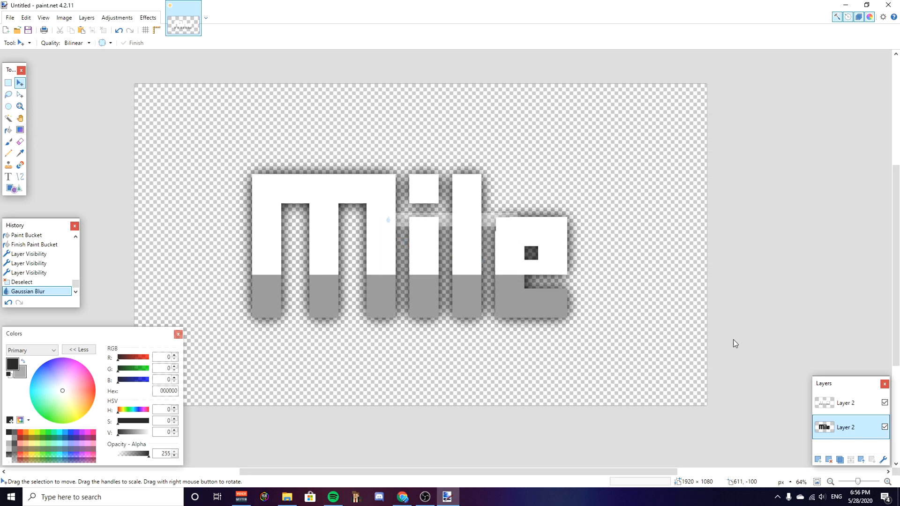
click(885, 403)
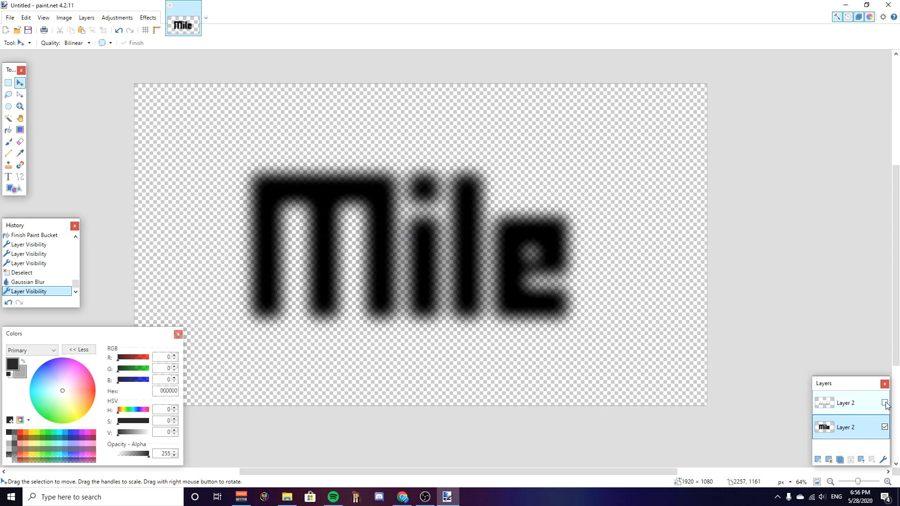
click(884, 403)
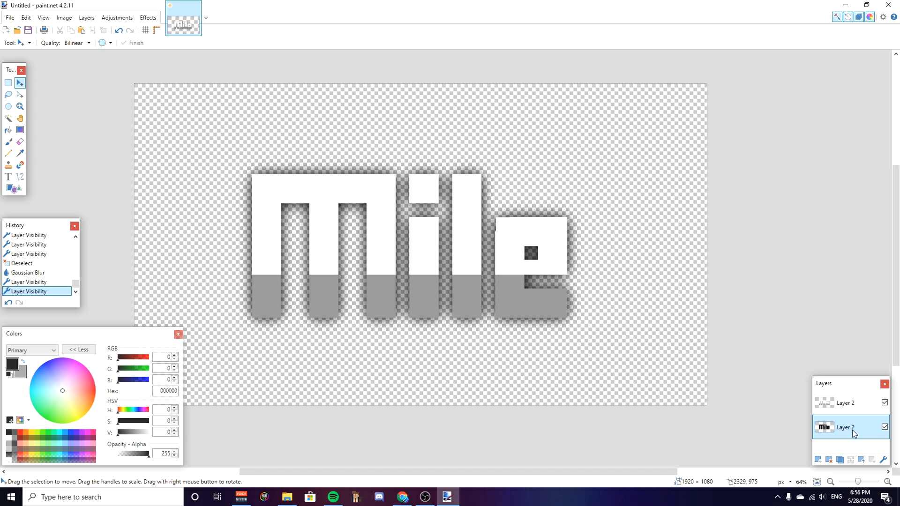
Repeatedly duplicate the blurred black layer and merge each copy down to build a solid black outline, checking it without the upper text layer
key(ctrl+shift+d)
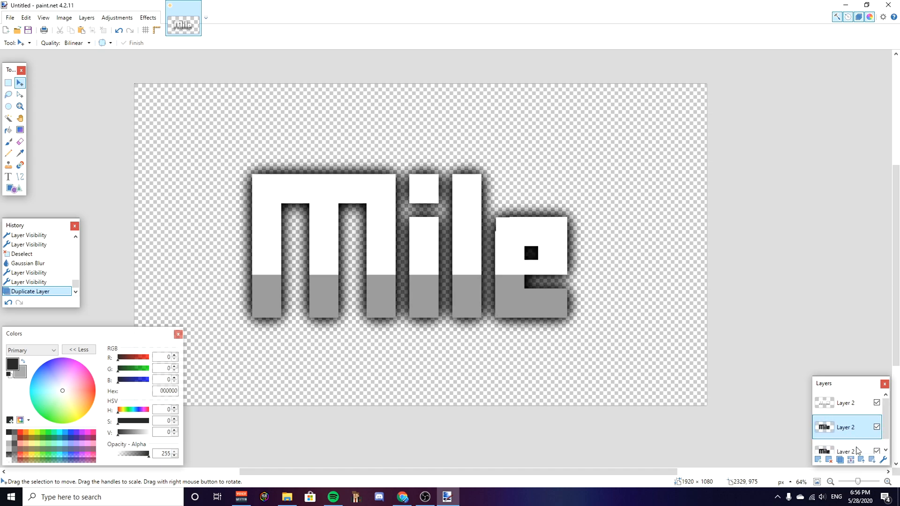
key(ctrl+m)
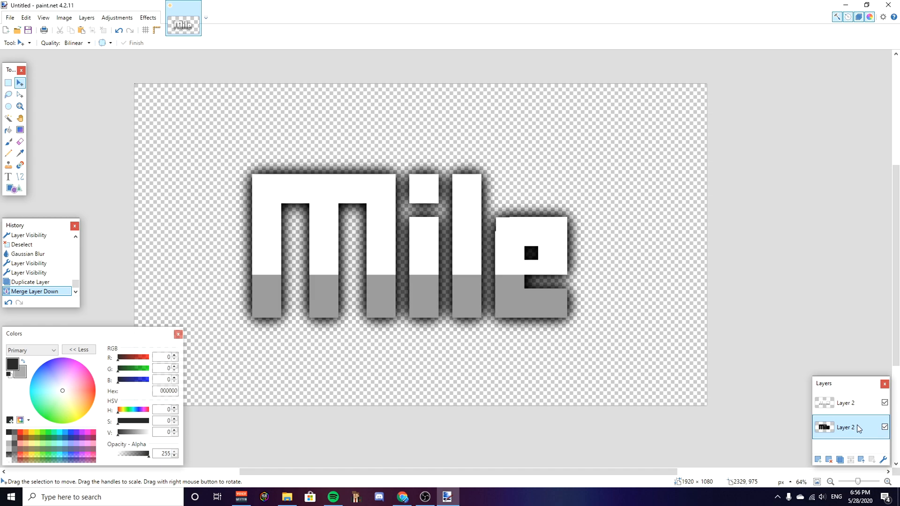
key(ctrl+shift+d)
key(ctrl+m)
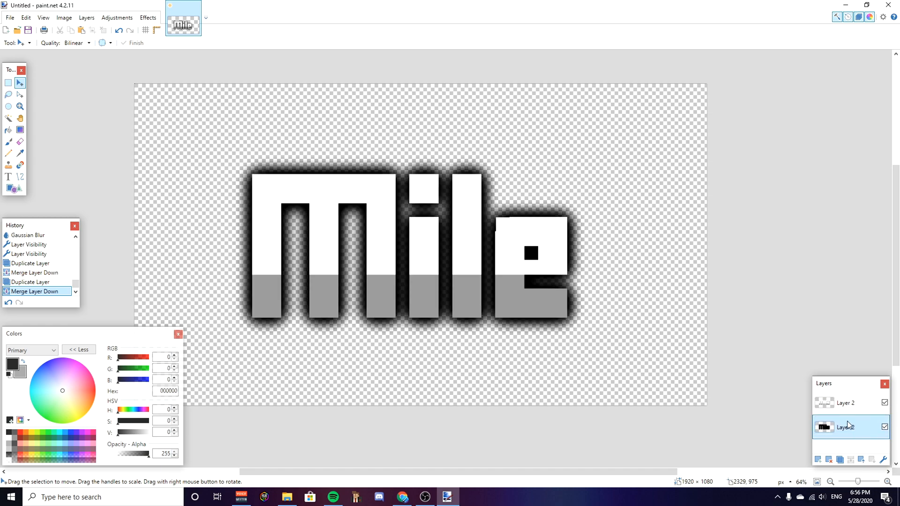
key(ctrl+shift+d)
key(ctrl+m)
key(ctrl+shift+d)
key(ctrl+m)
key(ctrl+shift+d)
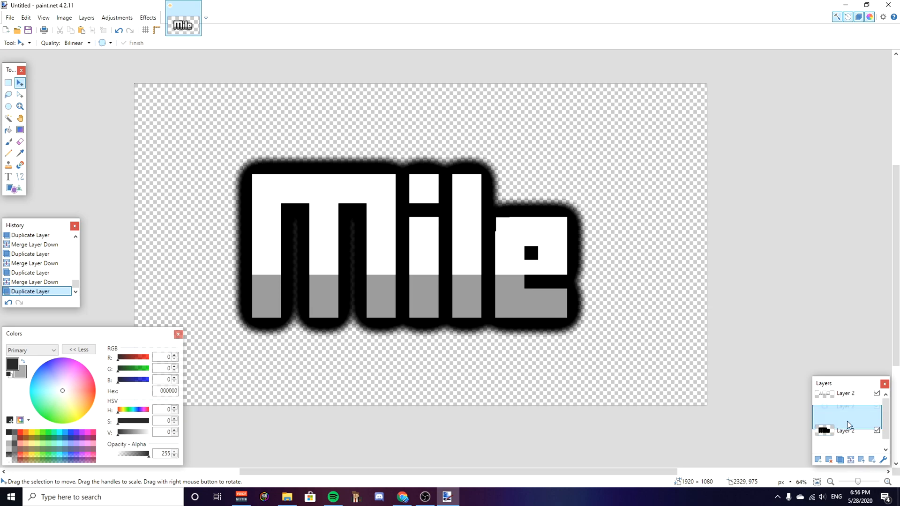
key(ctrl+m)
key(ctrl+shift+d)
key(ctrl+m)
key(ctrl+shift+d)
key(ctrl+m)
key(ctrl+shift+d)
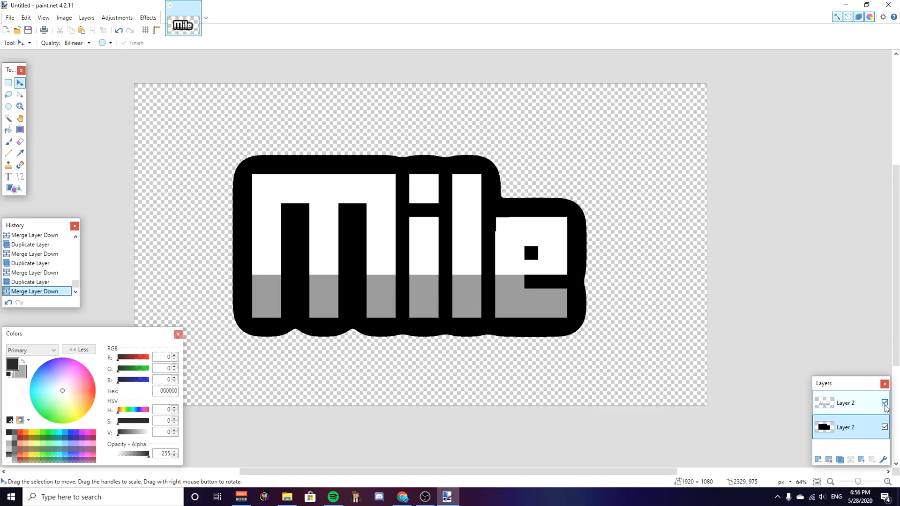
click(885, 403)
click(885, 404)
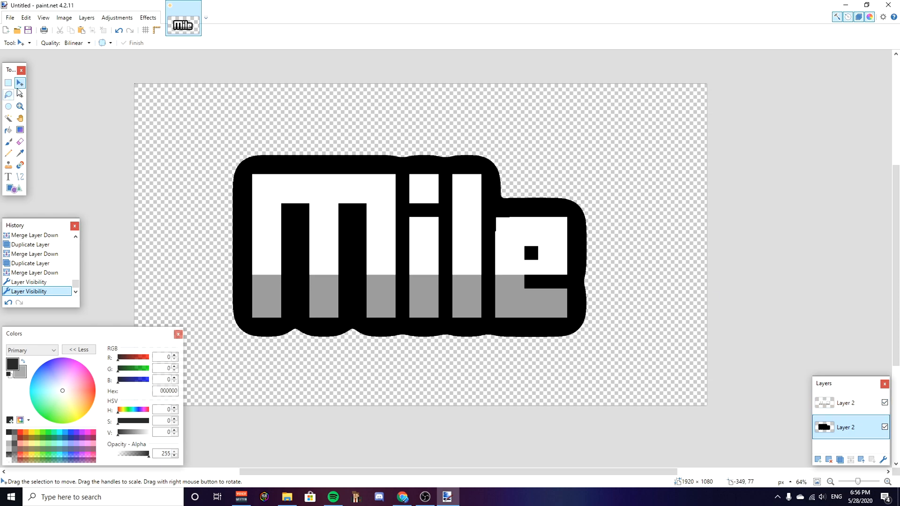
Merge the white and grey text layer down onto the black outline and move the whole design up 200 px
click(849, 403)
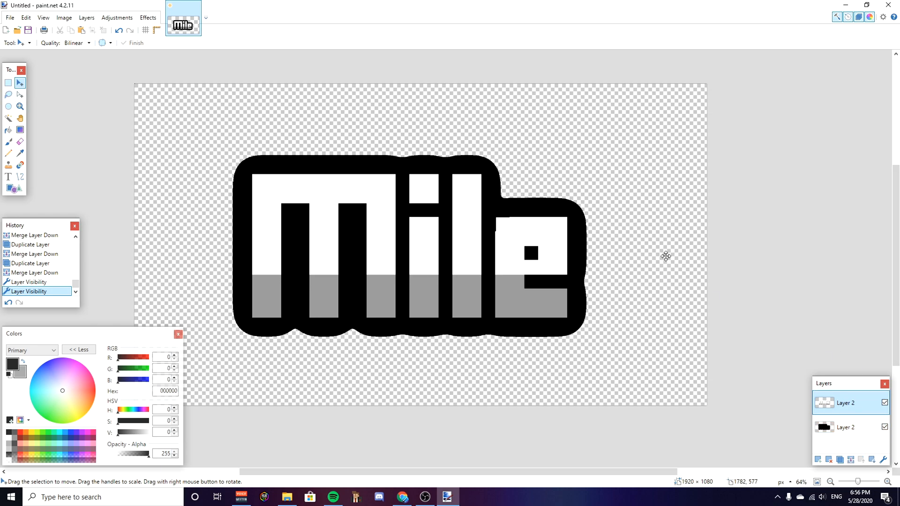
key(ctrl+m)
key(ctrl+a)
drag(449, 259, 473, 216)
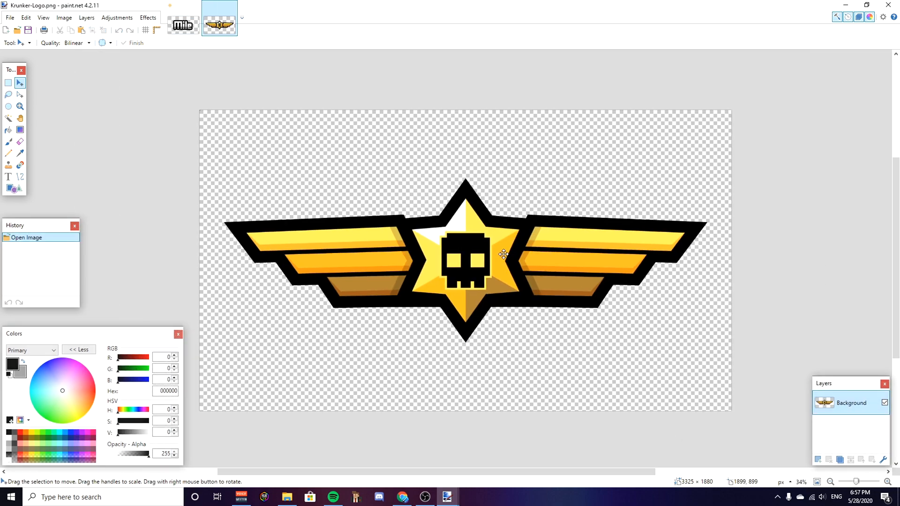
Copy the winged star logo from Krunker-Logo.png and paste it at its full size onto a new layer above the "Mile" text
click(9, 85)
drag(200, 133, 737, 365)
click(183, 21)
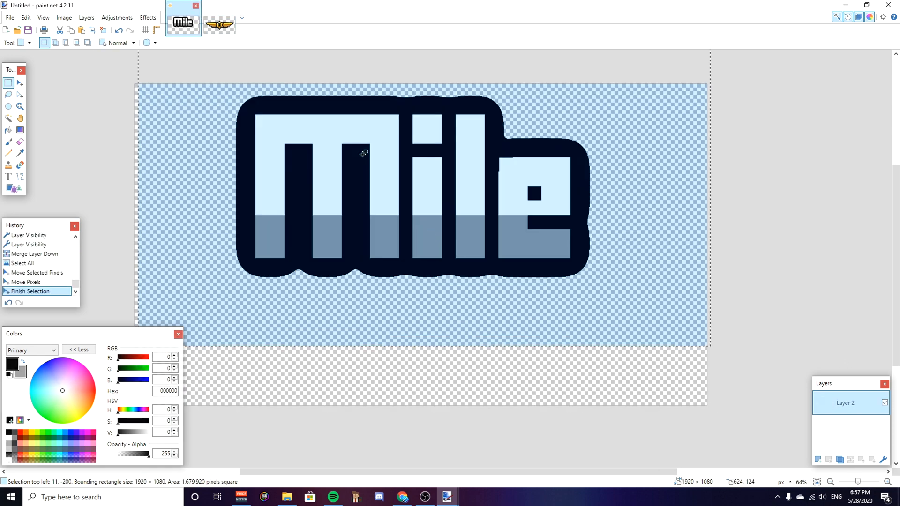
click(773, 379)
key(ctrl+v)
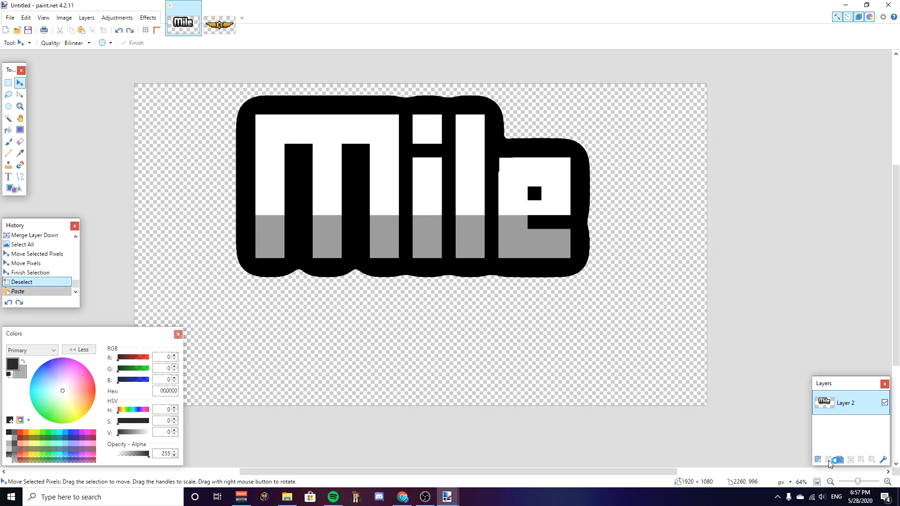
click(820, 462)
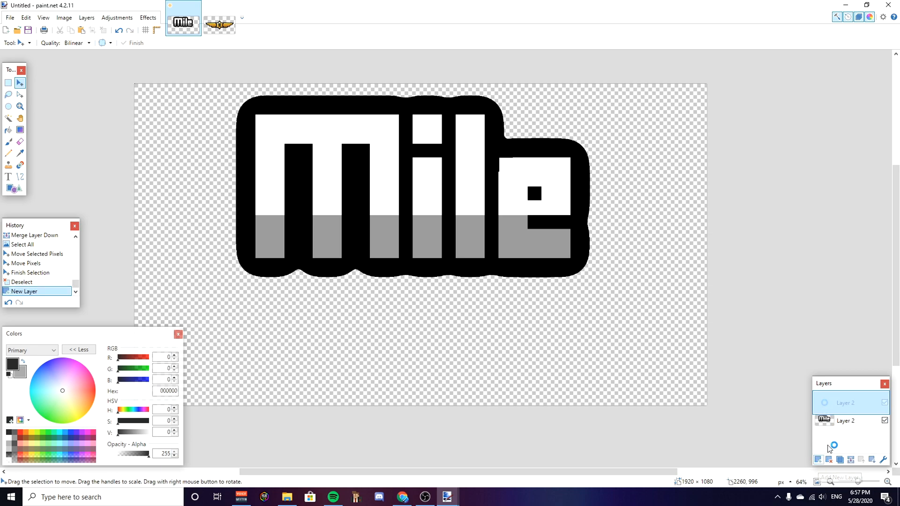
drag(850, 403, 816, 404)
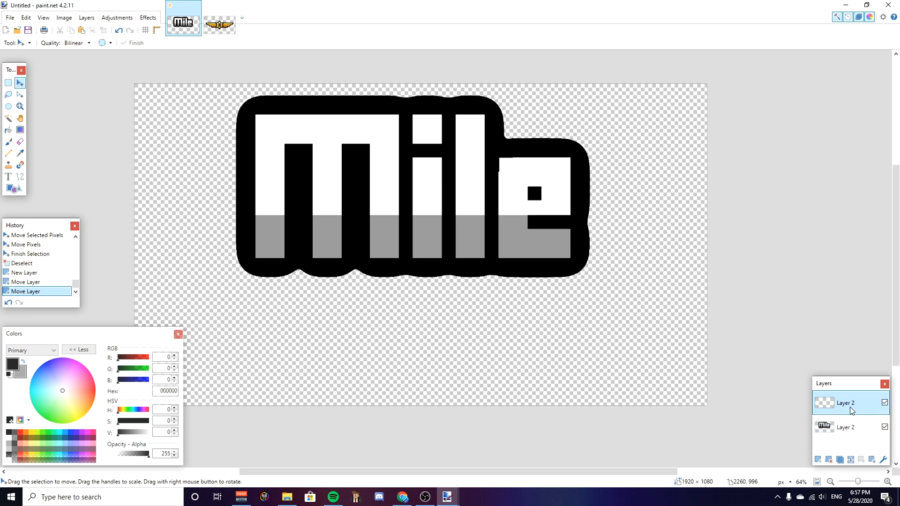
key(ctrl+v)
click(406, 314)
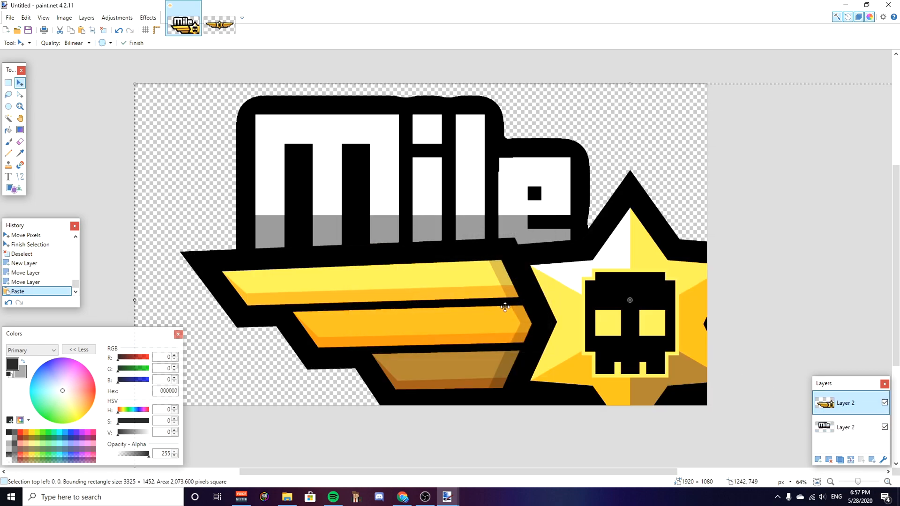
Shrink the pasted winged logo to a bounding size of about 1454 × 635 px and centre it beneath the "Mile" text
drag(516, 285, 574, 316)
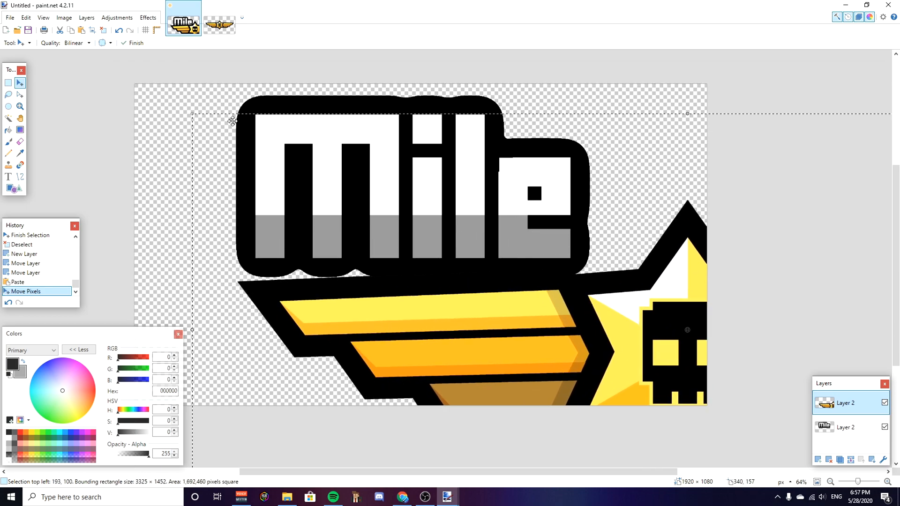
drag(191, 115, 242, 236)
drag(657, 398, 612, 377)
drag(534, 344, 550, 383)
Move the entire "Mile" text layer down about 95 px against the winged logo and clear the selection
click(845, 427)
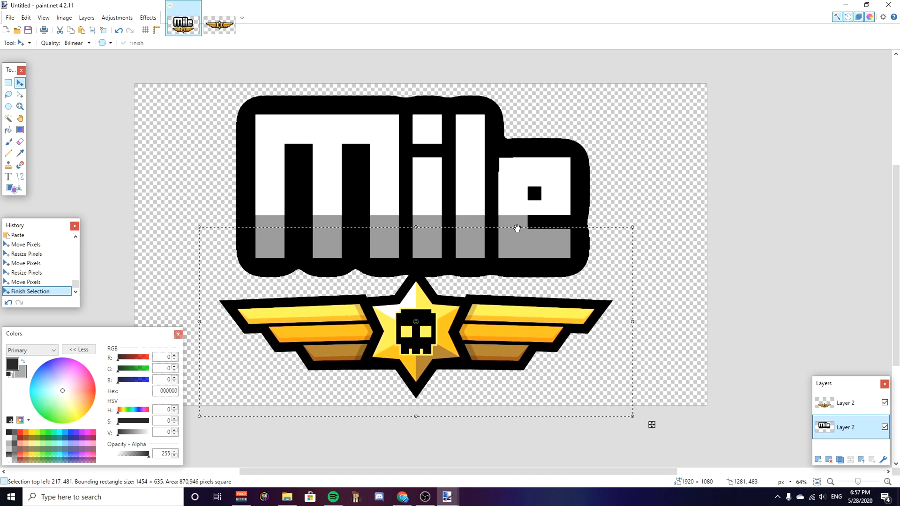
drag(448, 171, 446, 191)
key(ctrl+z)
key(ctrl+d)
key(ctrl+a)
key(alt)
scroll(521, 206, down, 3)
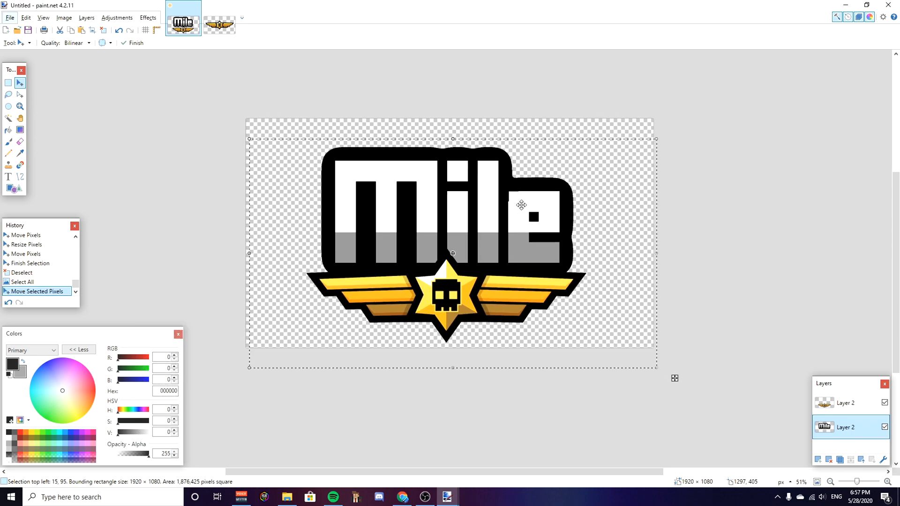
scroll(558, 215, up, 3)
scroll(364, 194, down, 2)
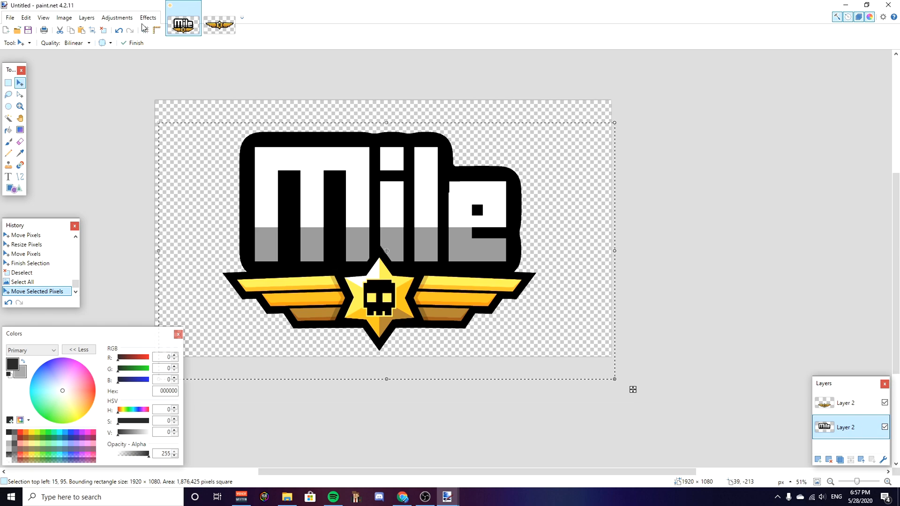
key(ctrl+d)
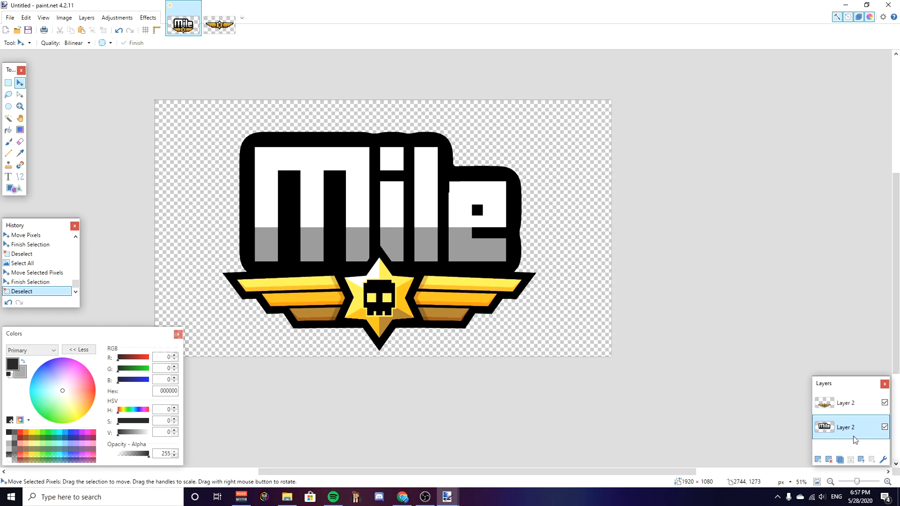
Apply the Tube Oblique distortion to the "Mile" text layer with an adjusted X offset and a steps factor of 50
click(147, 17)
mouse_move(167, 56)
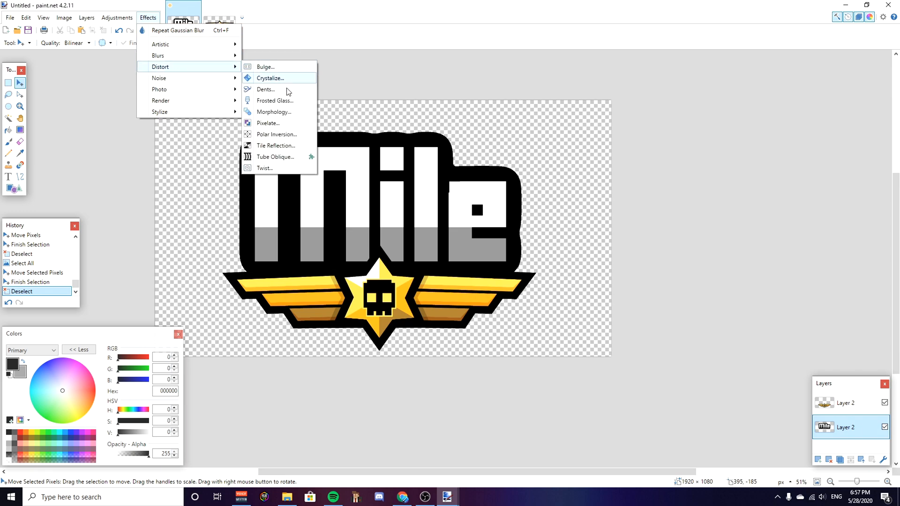
click(269, 157)
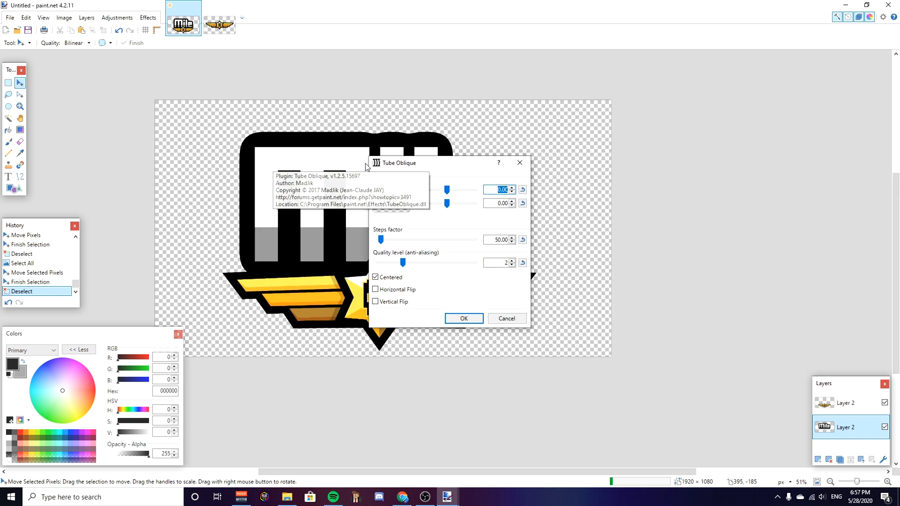
drag(436, 164, 660, 151)
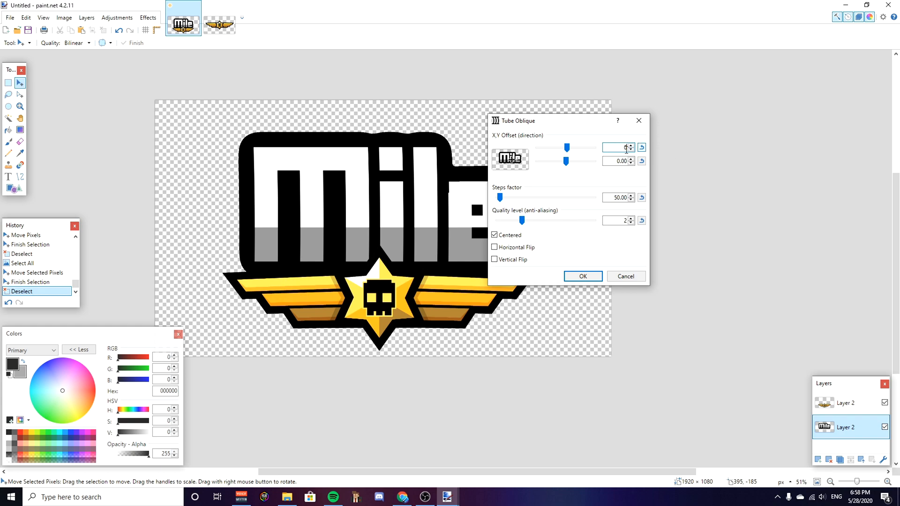
text(0)
key(Return)
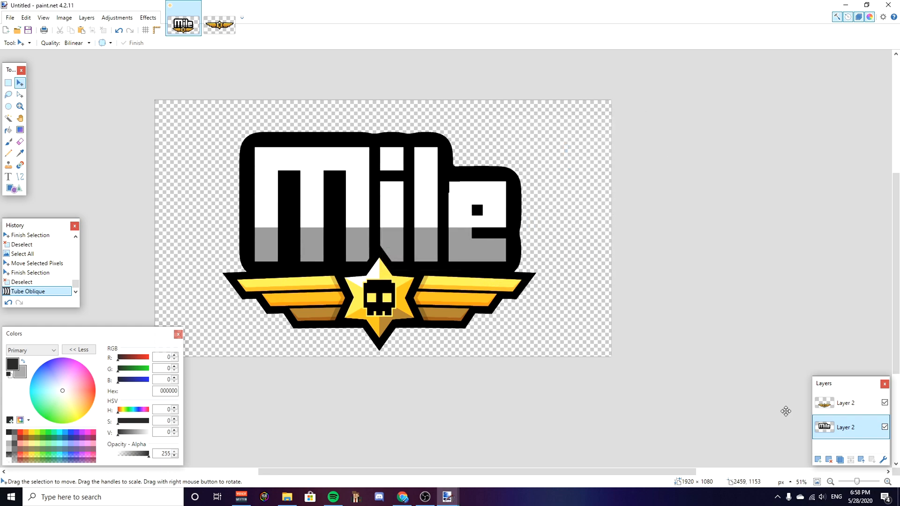
Apply Tube Oblique to the "Mile" text layer a second time with a slight negative offset to curve the lettering
click(148, 17)
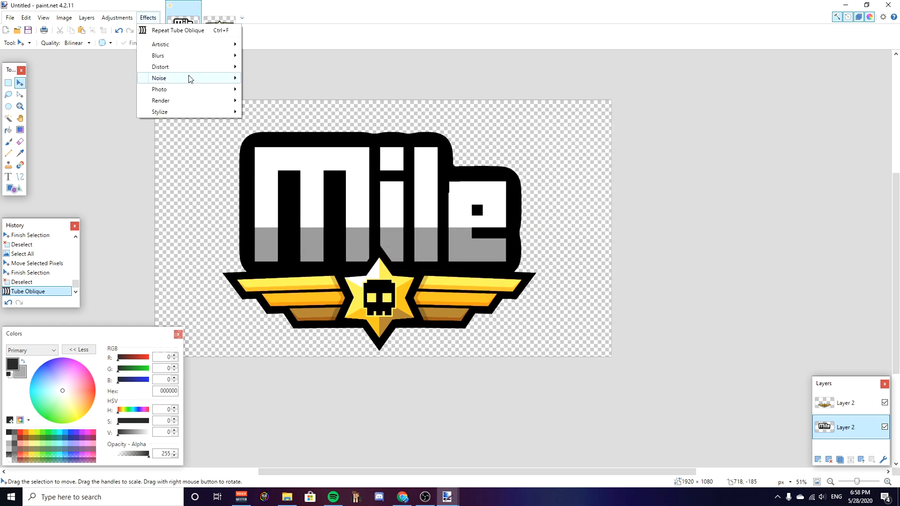
mouse_move(186, 70)
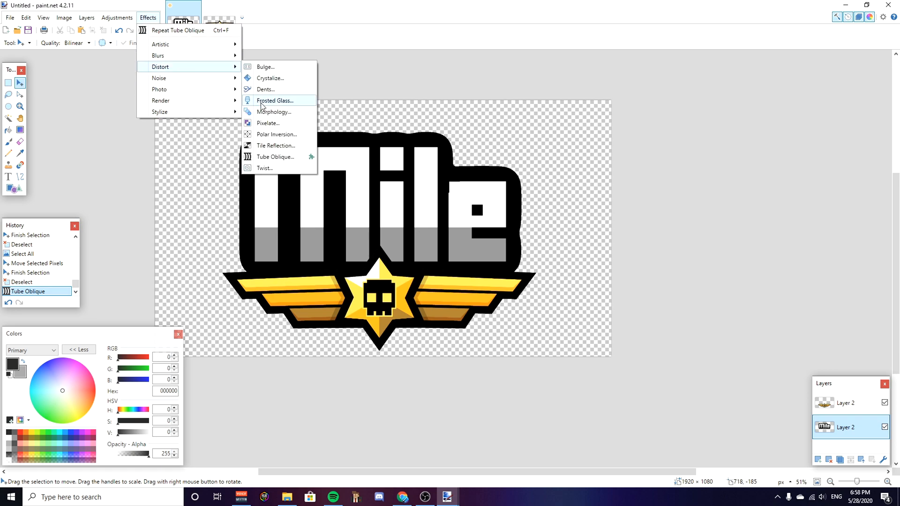
click(277, 157)
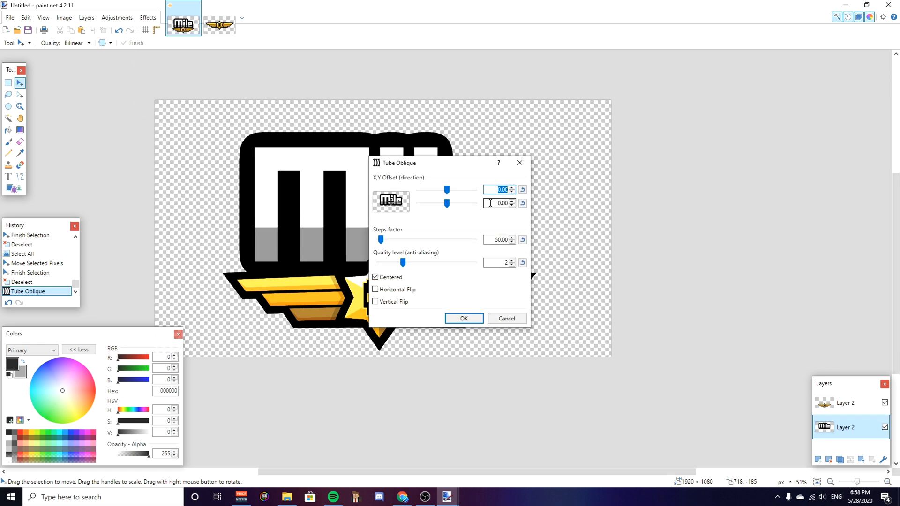
text(-0)
key(Return)
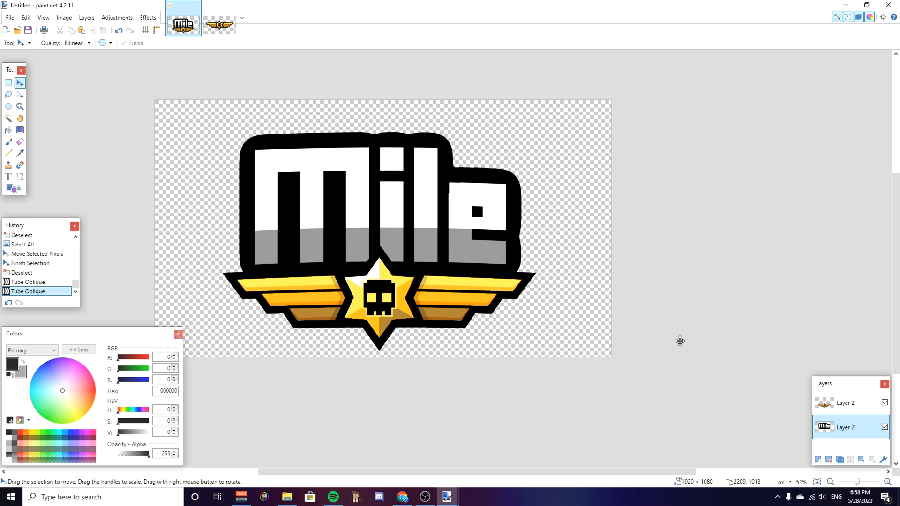
Fill the outline area between the star and right wing on the winged logo layer with black, using the Paint Bucket at 54% tolerance
click(844, 411)
scroll(412, 273, up, 3)
ctrl+scroll(412, 273, down, 1)
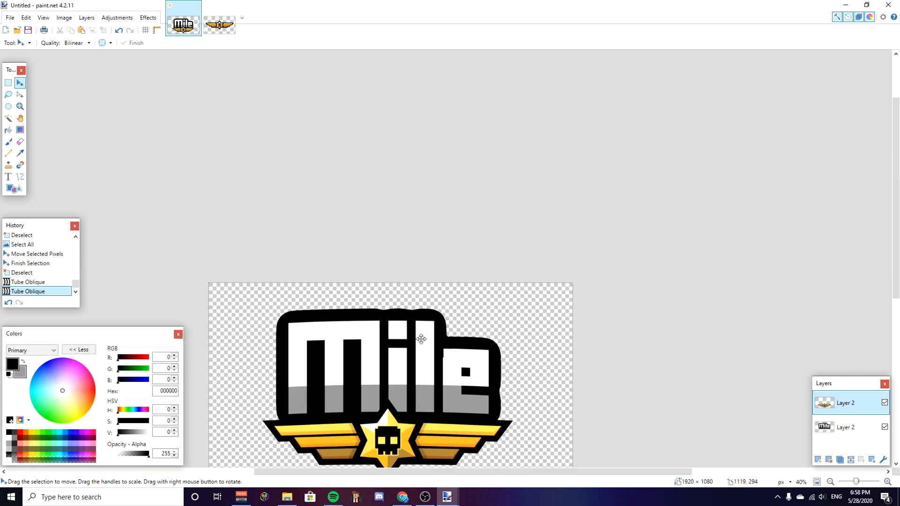
scroll(423, 349, down, 5)
scroll(439, 314, up, 3)
ctrl+scroll(439, 313, up, 6)
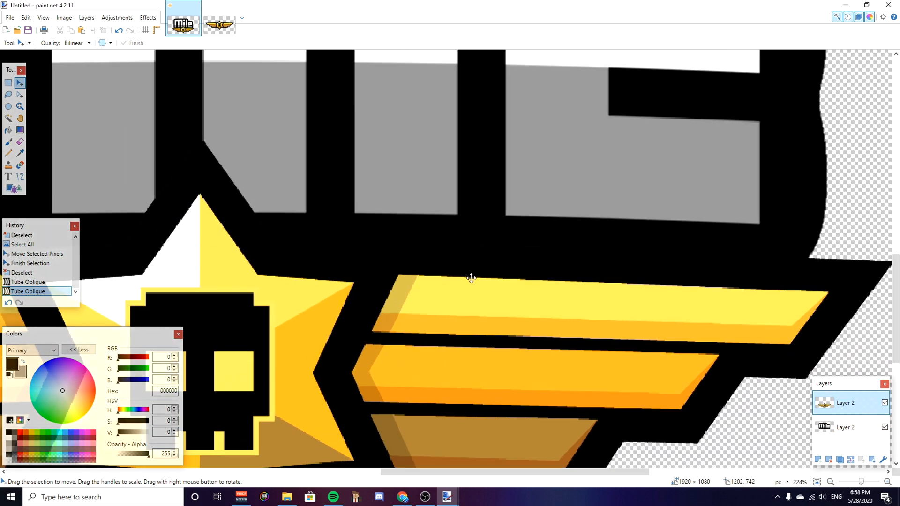
ctrl+scroll(416, 185, down, 2)
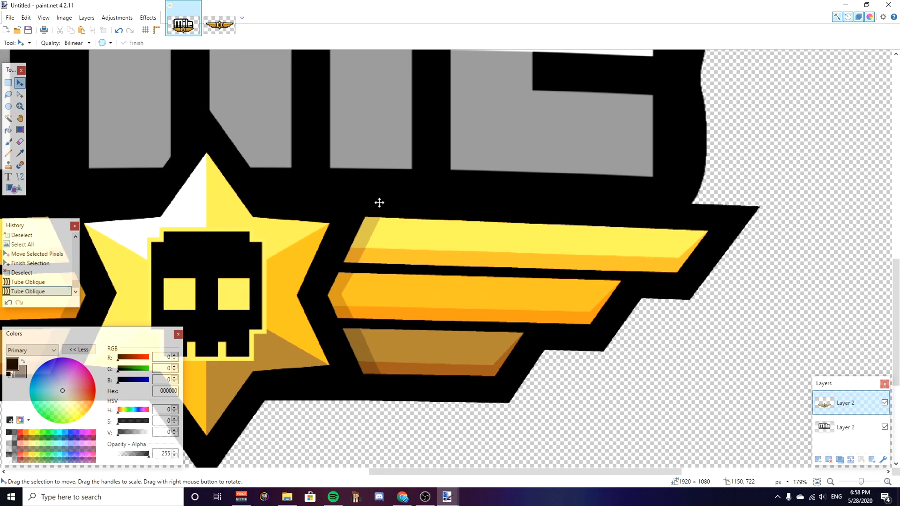
click(8, 129)
ctrl+scroll(335, 231, down, 2)
click(343, 223)
ctrl+scroll(345, 225, down, 4)
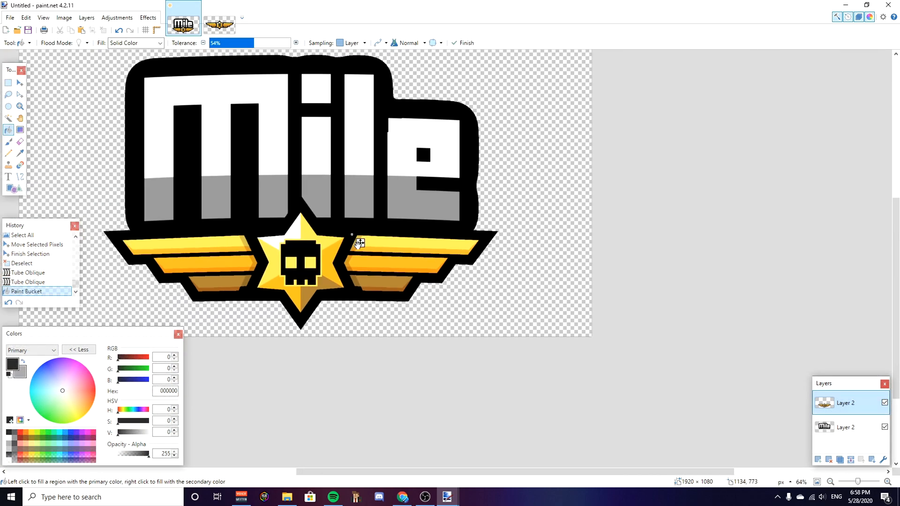
ctrl+scroll(342, 236, up, 4)
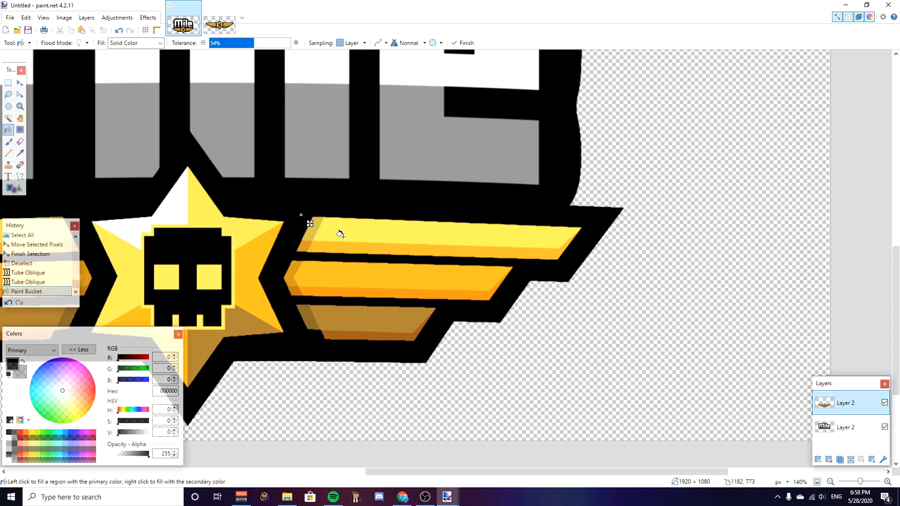
ctrl+scroll(566, 211, down, 4)
scroll(263, 199, down, 1)
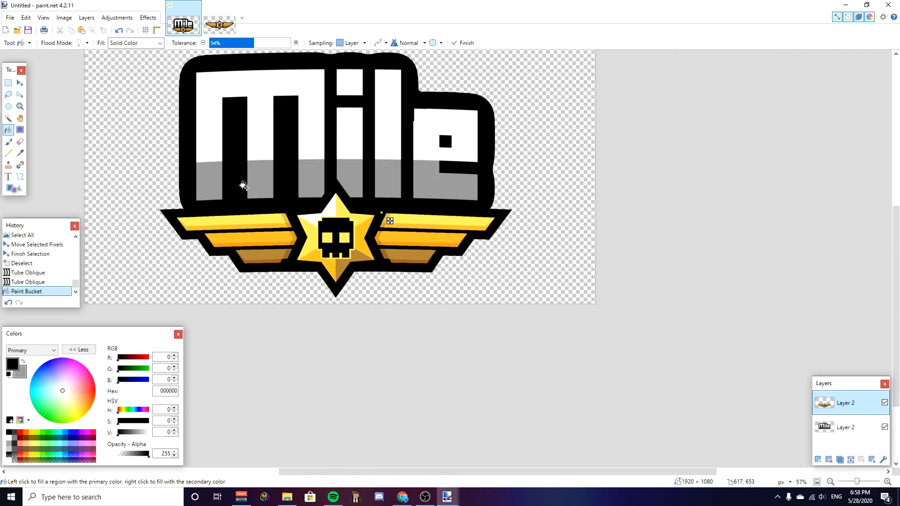
Merge the winged logo layer down into the "Mile" text layer
scroll(249, 199, up, 2)
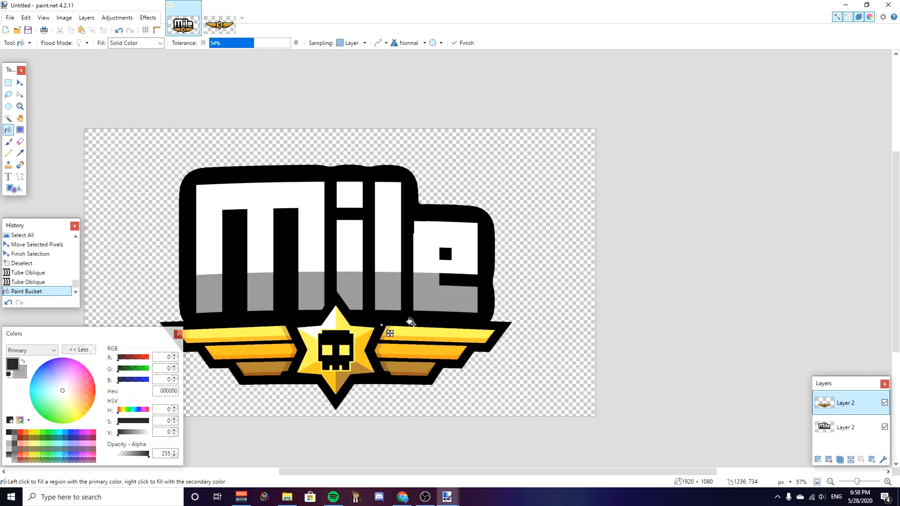
ctrl+scroll(411, 322, down, 2)
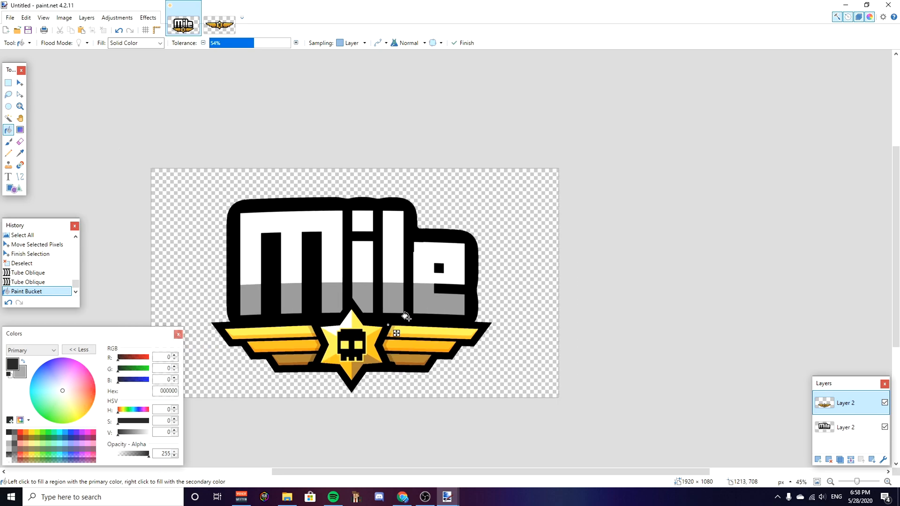
ctrl+scroll(406, 317, down, 1)
click(852, 427)
click(849, 406)
key(ctrl+m)
ctrl+scroll(323, 366, up, 3)
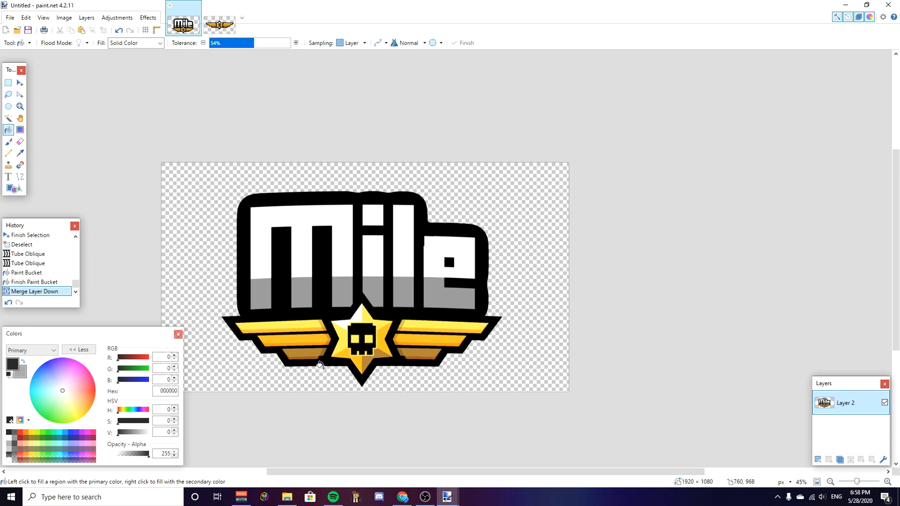
Select the whole merged logo, enlarge it to a bounding size of about 2301 × 1294 px and shift it up to centre it on the canvas
click(19, 83)
key(ctrl+a)
drag(357, 237, 350, 228)
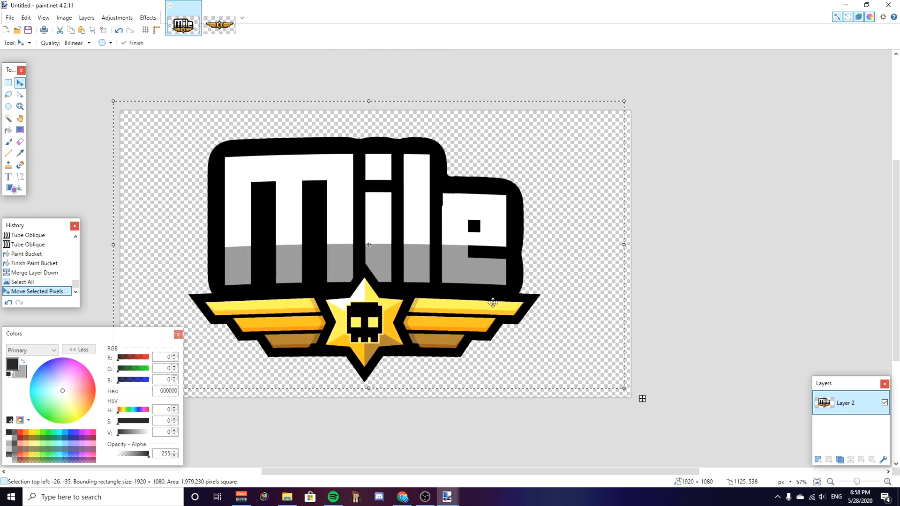
drag(625, 390, 703, 432)
drag(114, 104, 91, 89)
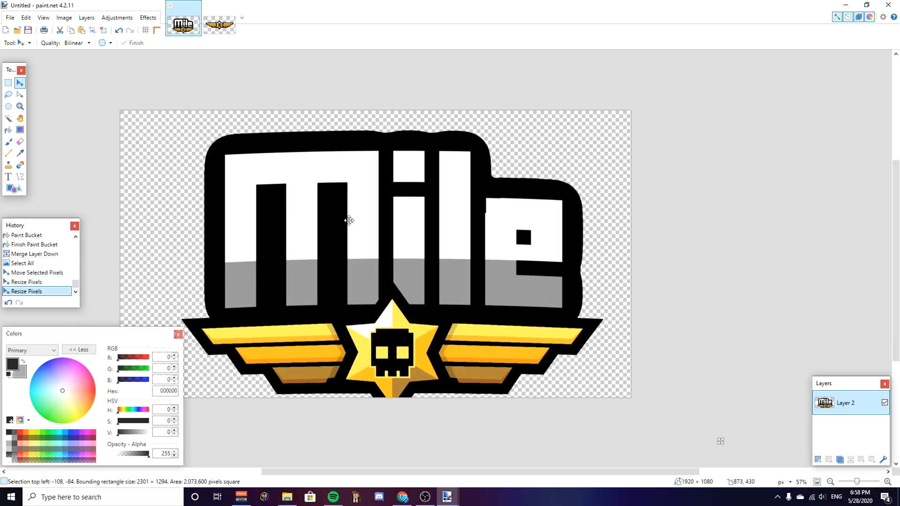
drag(352, 226, 346, 209)
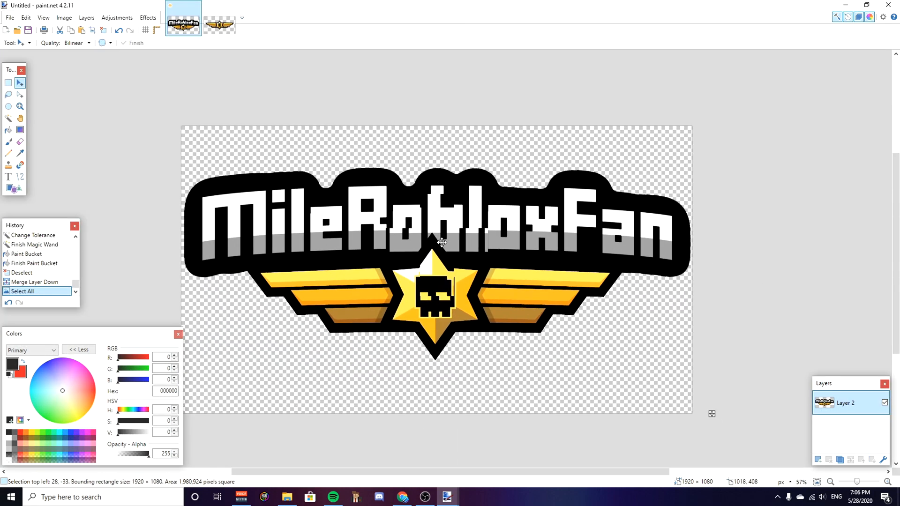
Move the selected "MileRobloxFan" logo so its selection starts at about 3, -26 px, centring it on the canvas
mouse_move(442, 242)
mouse_down()
mouse_move(436, 233)
mouse_move(444, 238)
mouse_up()
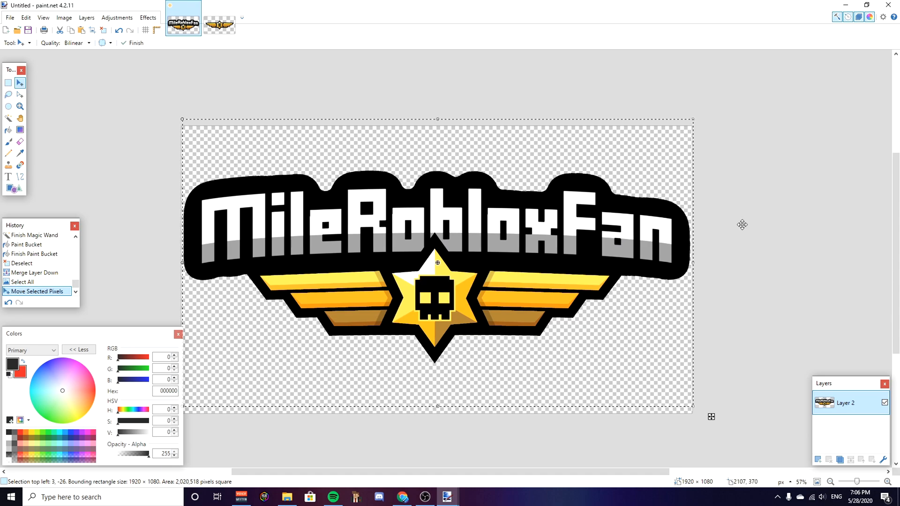